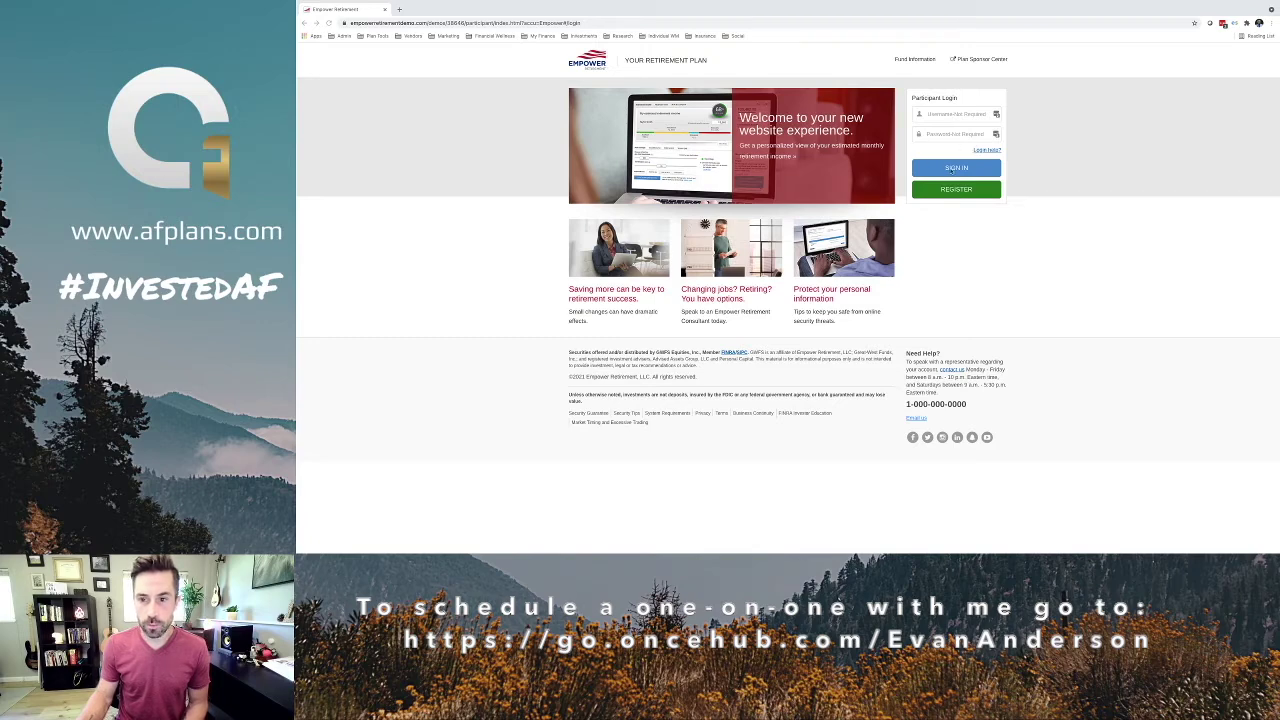
- Sign in to the participant account, having the verification code sent by text message and this device remembered
{"action": "left_click", "coordinate": [950, 171]}
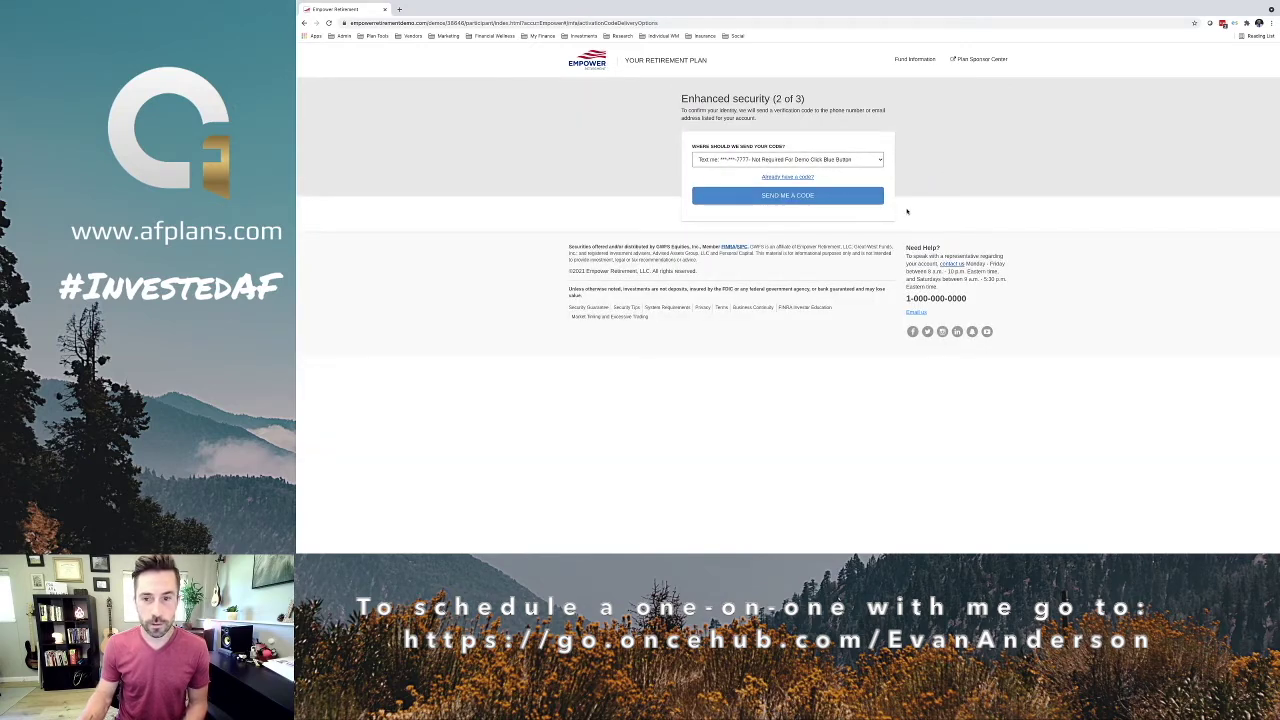
{"action": "left_click", "coordinate": [783, 160]}
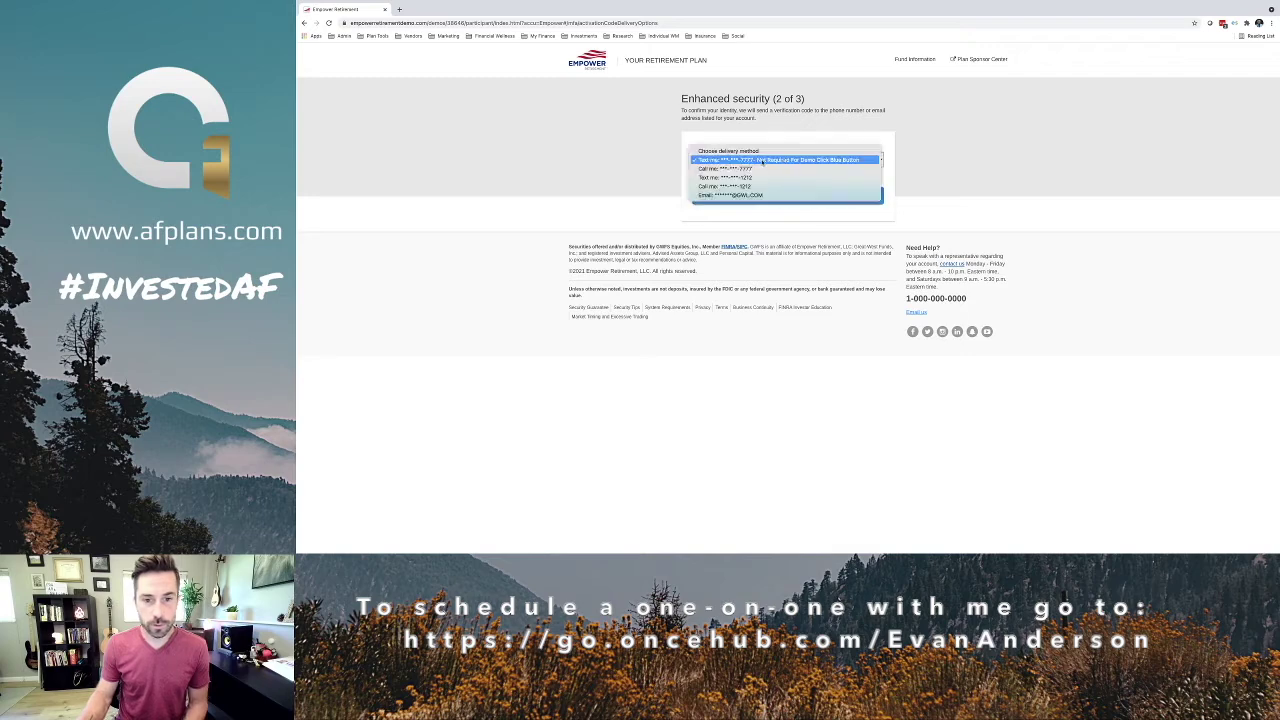
{"action": "left_click", "coordinate": [721, 161]}
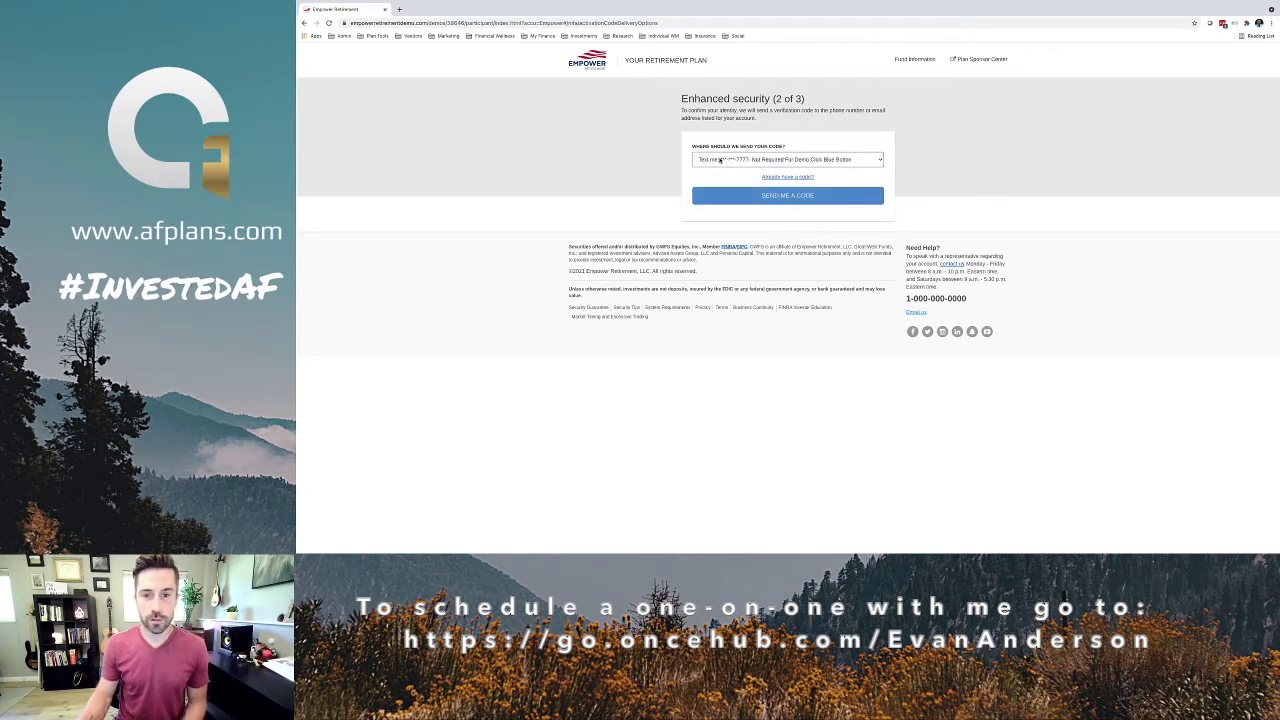
{"action": "left_click", "coordinate": [724, 195]}
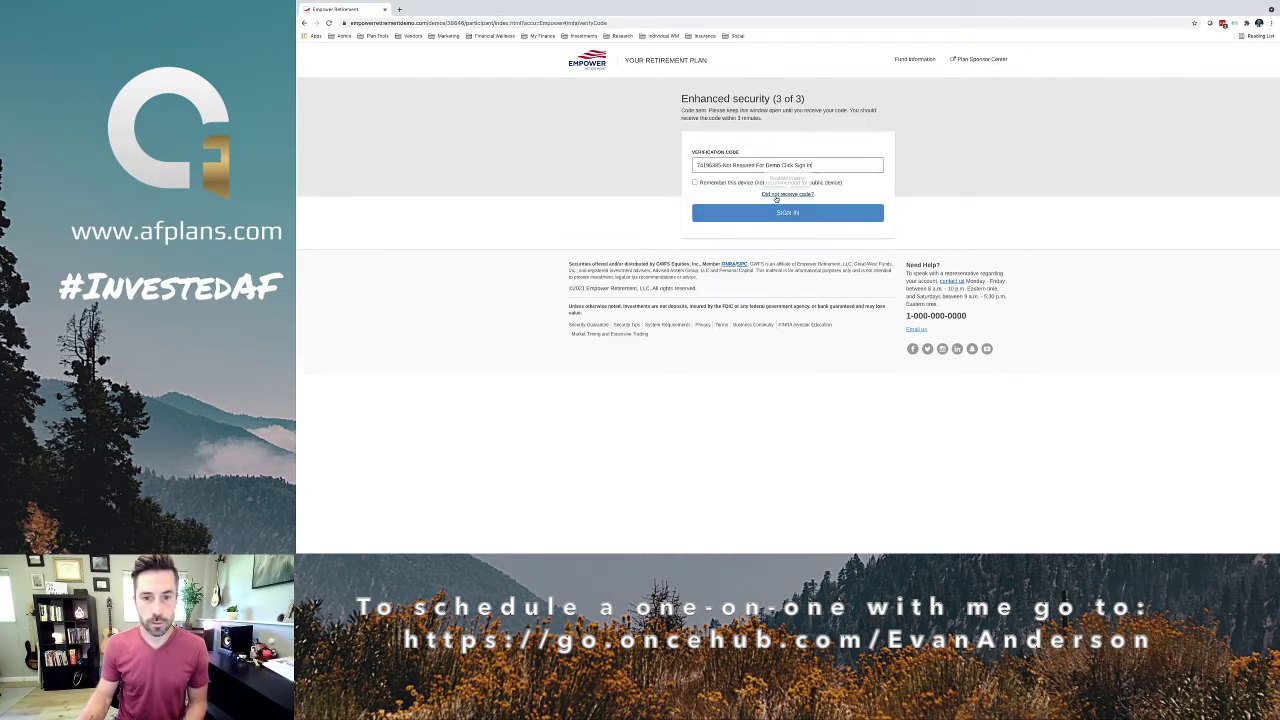
{"action": "mouse_move", "coordinate": [694, 165]}
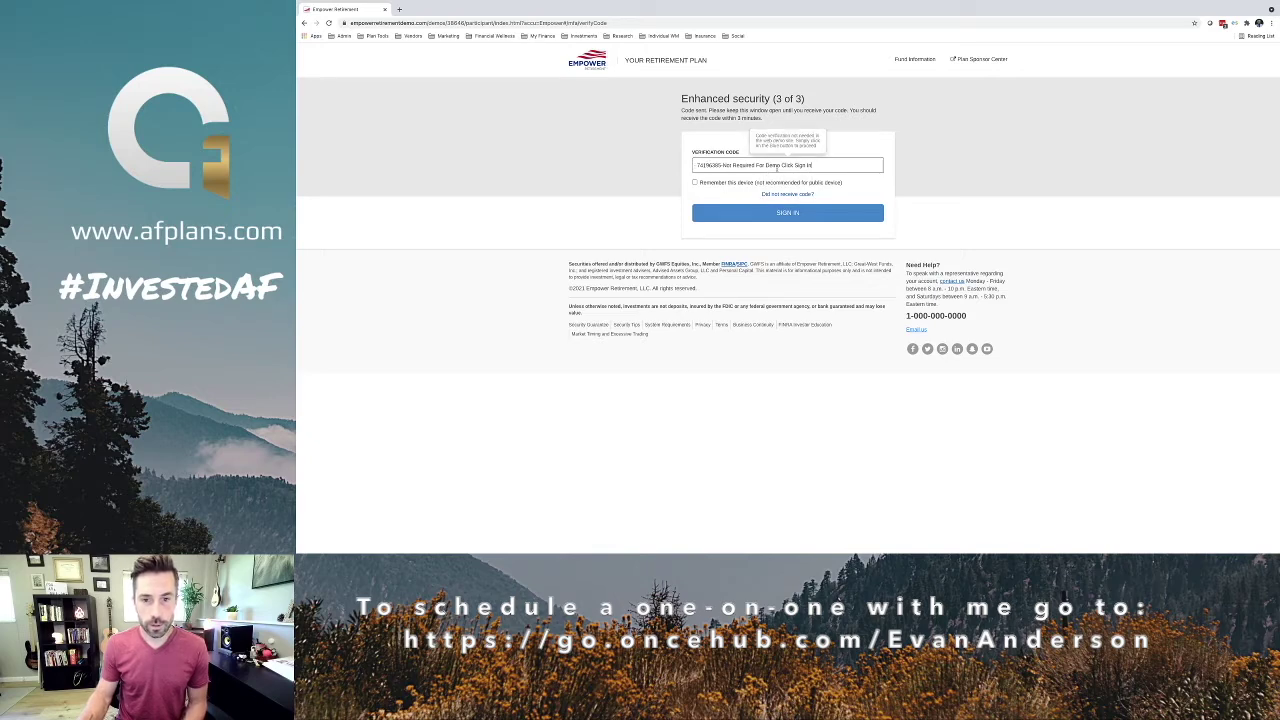
{"action": "left_click", "coordinate": [695, 183]}
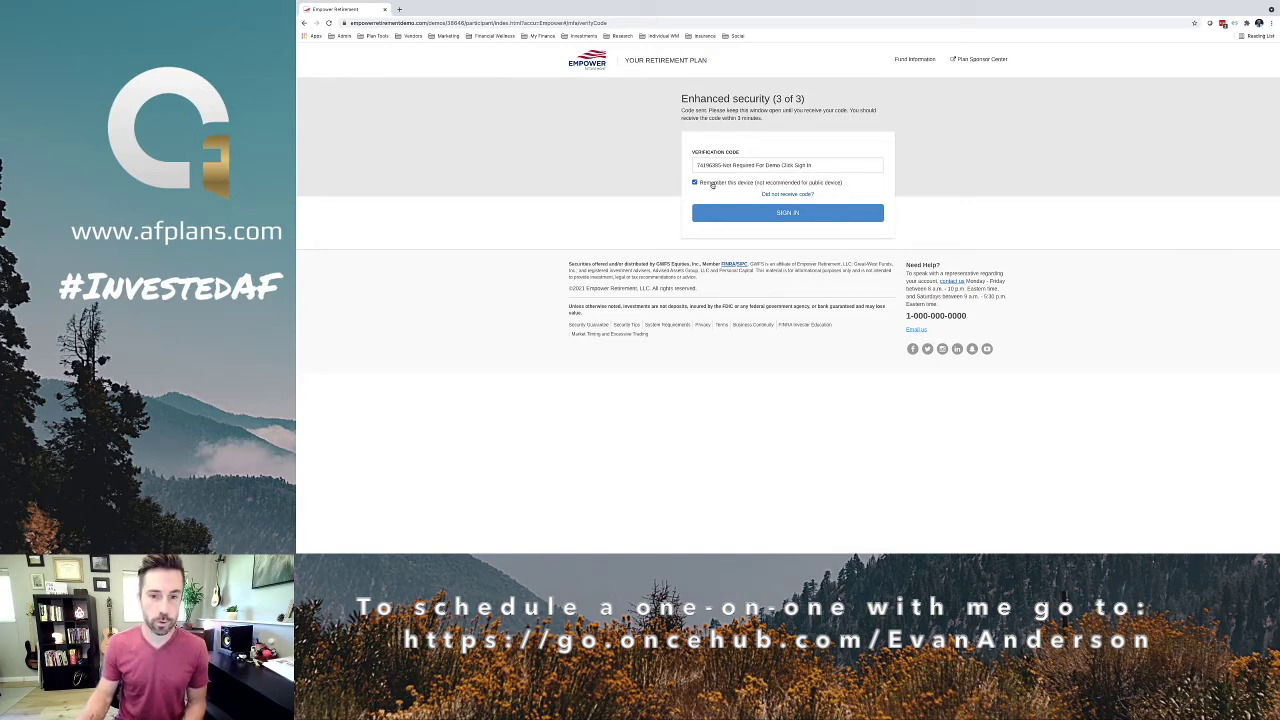
{"action": "left_click", "coordinate": [789, 215]}
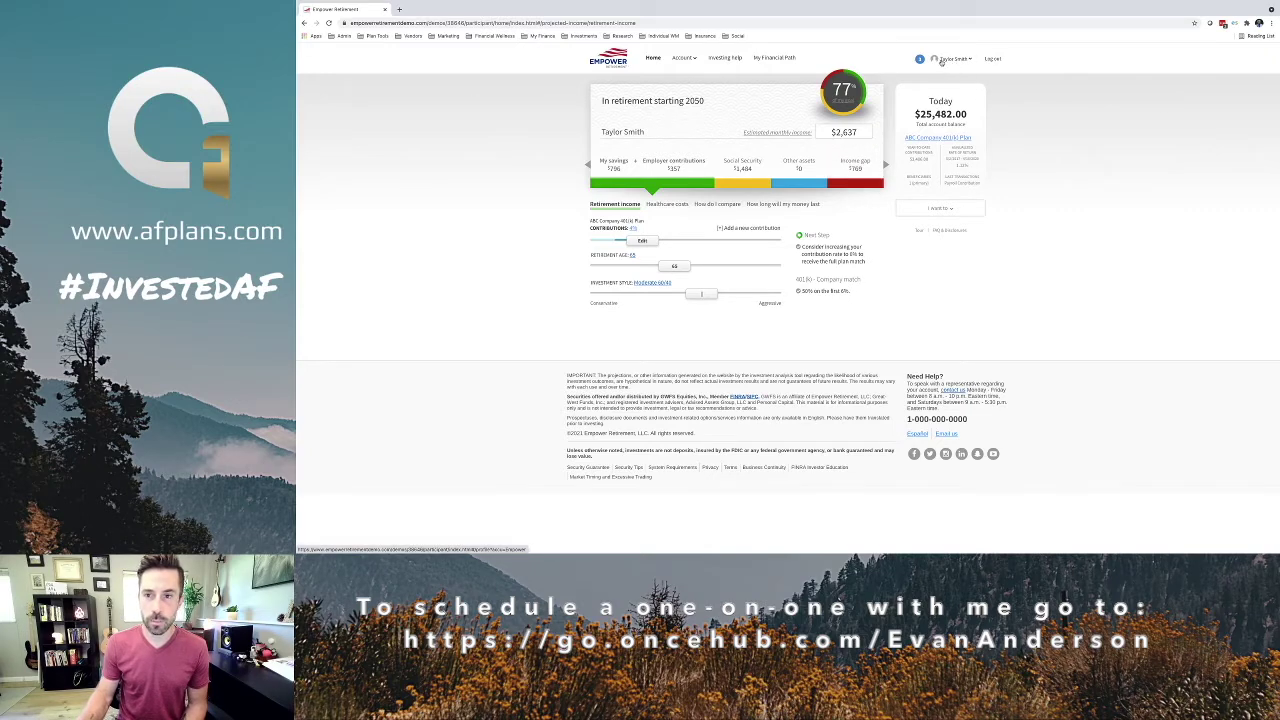
- Open the participant's profile and review the contact information, home address, login details, communication preference and beneficiaries
{"action": "left_click", "coordinate": [946, 61]}
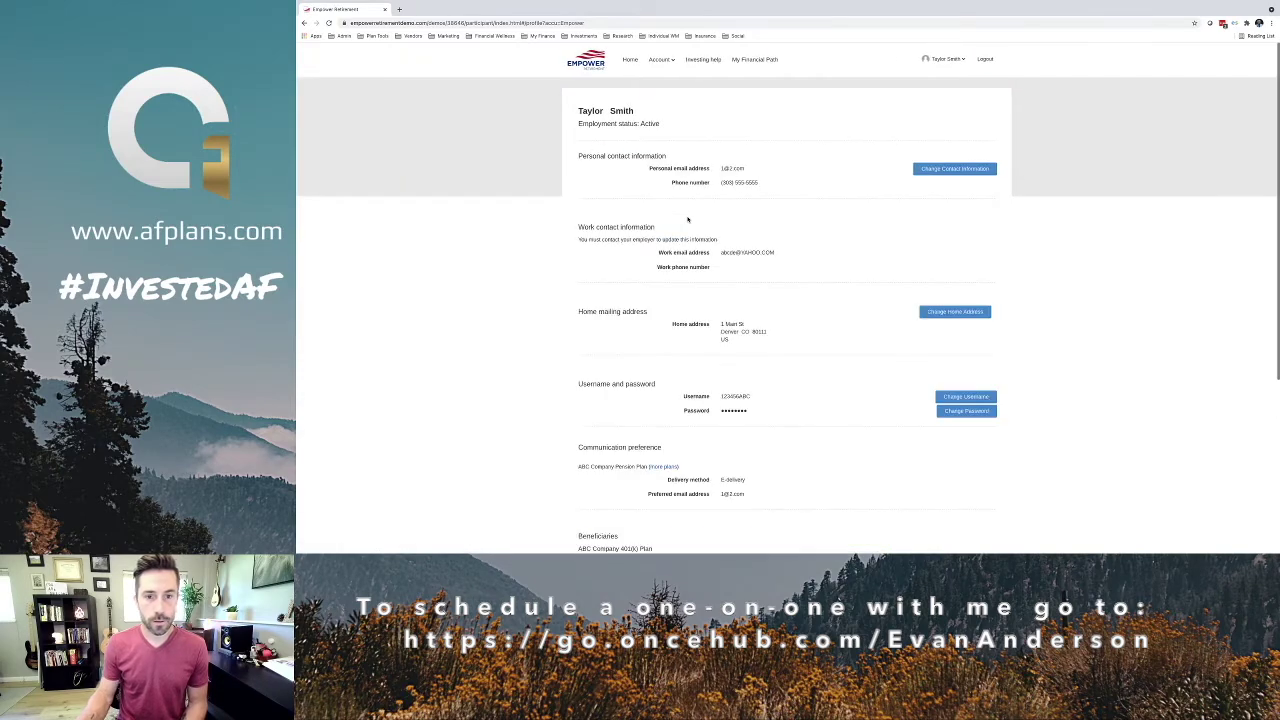
{"action": "scroll", "coordinate": [759, 240], "scroll_direction": "down", "scroll_amount": 1}
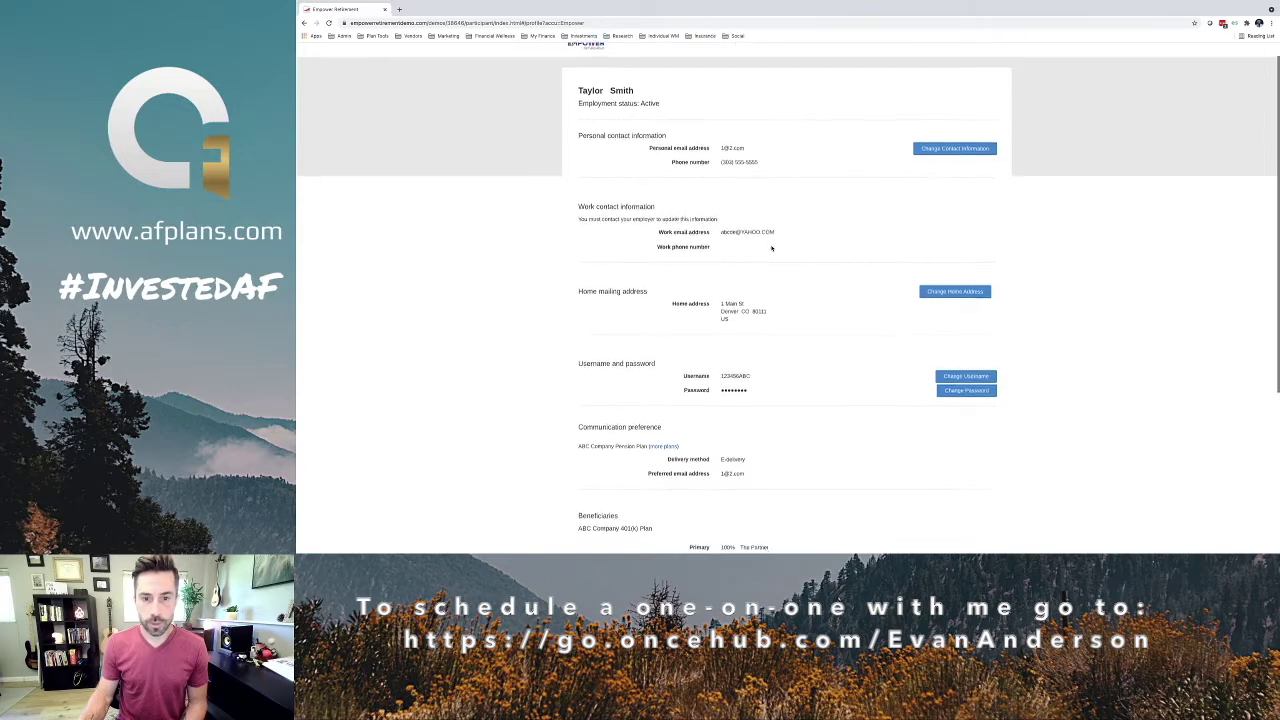
{"action": "scroll", "coordinate": [777, 251], "scroll_direction": "down", "scroll_amount": 1}
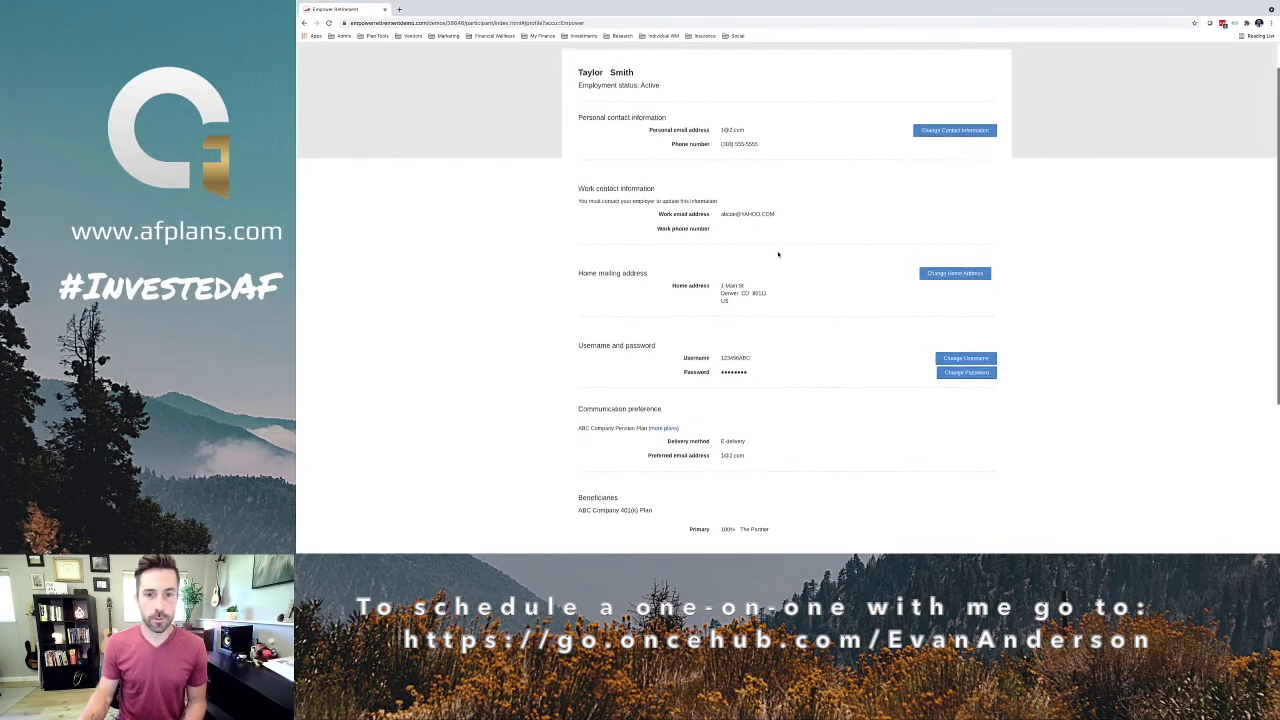
{"action": "scroll", "coordinate": [778, 258], "scroll_direction": "down", "scroll_amount": 1}
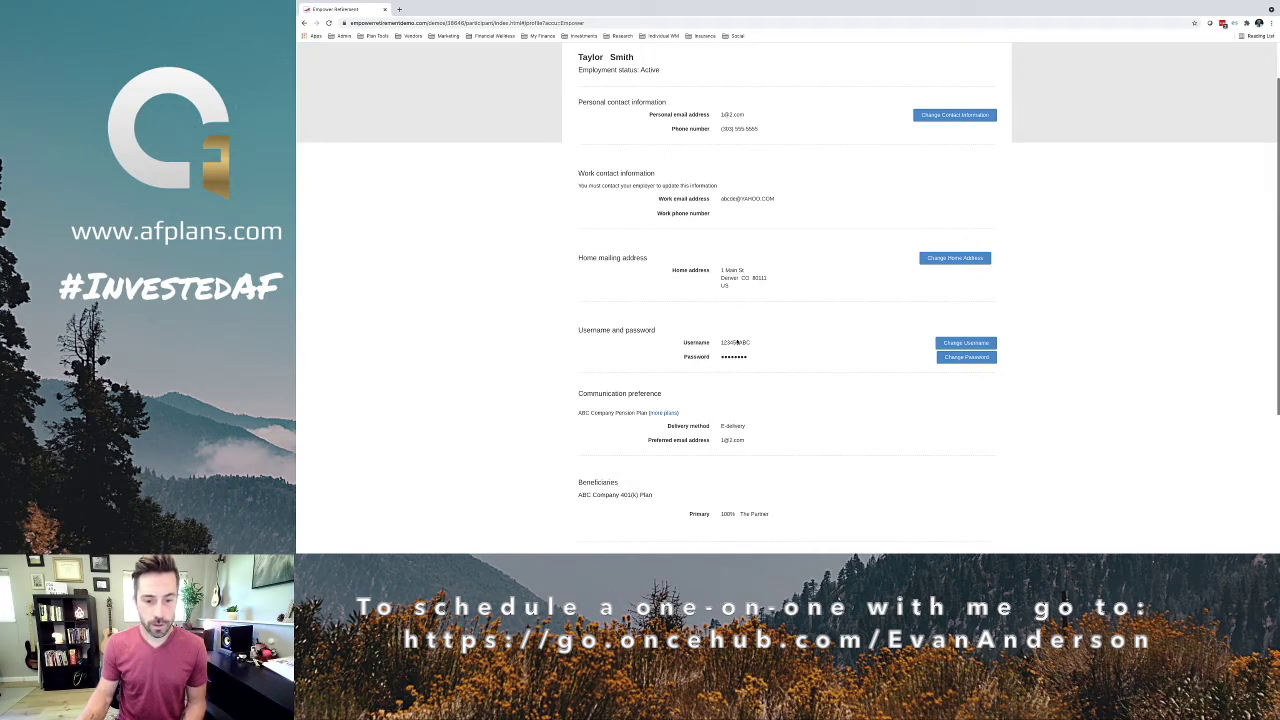
{"action": "scroll", "coordinate": [756, 426], "scroll_direction": "down", "scroll_amount": 1}
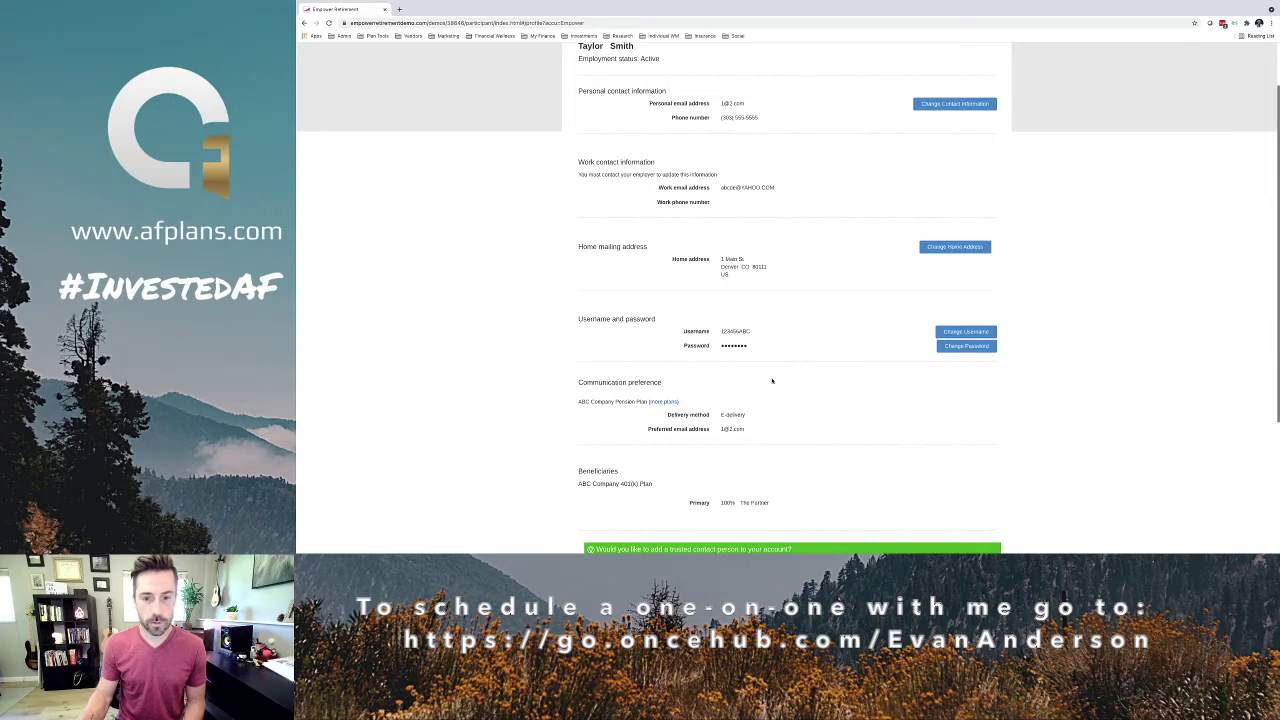
{"action": "scroll", "coordinate": [783, 340], "scroll_direction": "up", "scroll_amount": 1}
{"action": "scroll", "coordinate": [786, 371], "scroll_direction": "down", "scroll_amount": 3}
{"action": "scroll", "coordinate": [786, 371], "scroll_direction": "up", "scroll_amount": 3}
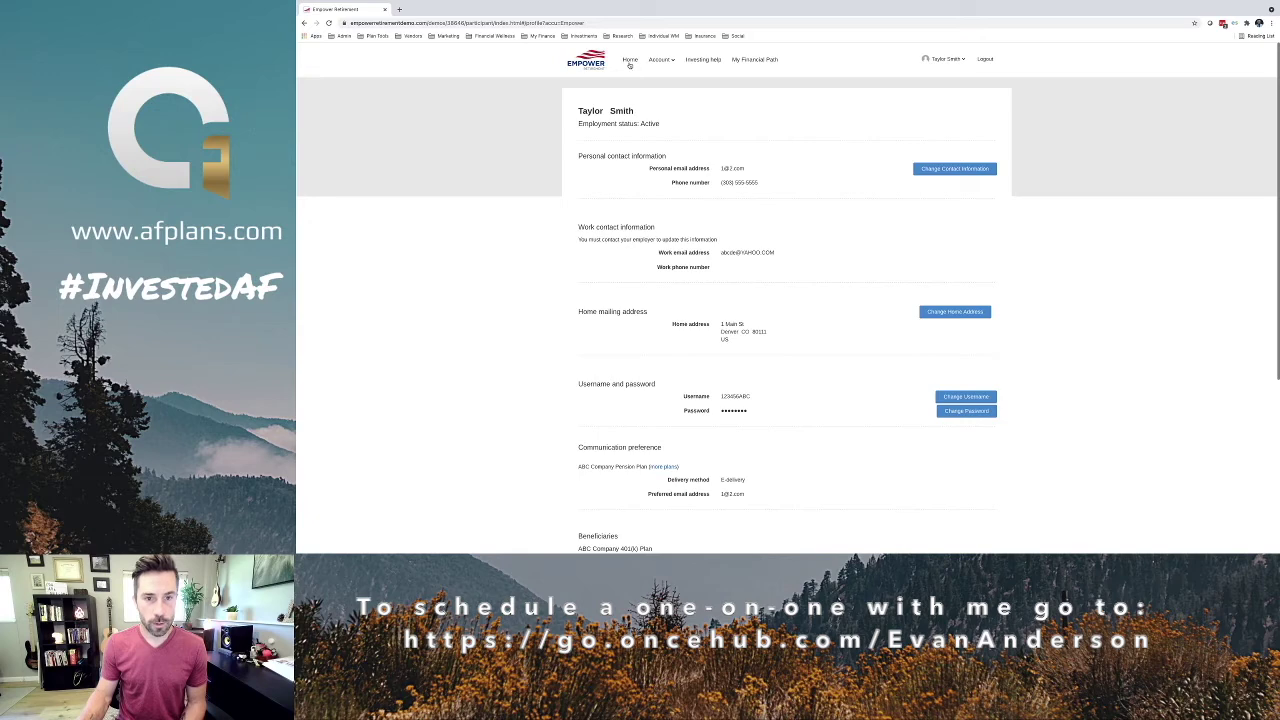
- Return to the home page's retirement income projection and expand the contribution breakdown of the 401(k) plan
{"action": "left_click", "coordinate": [629, 61]}
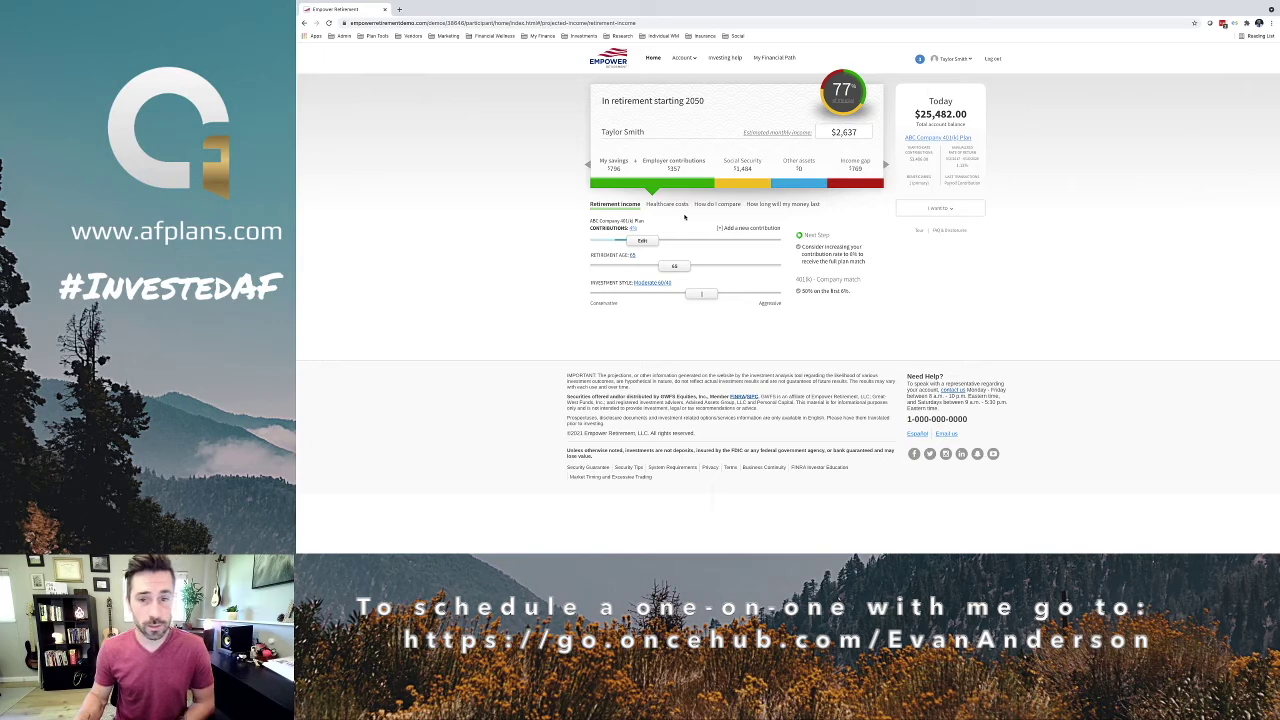
{"action": "left_click", "coordinate": [636, 235]}
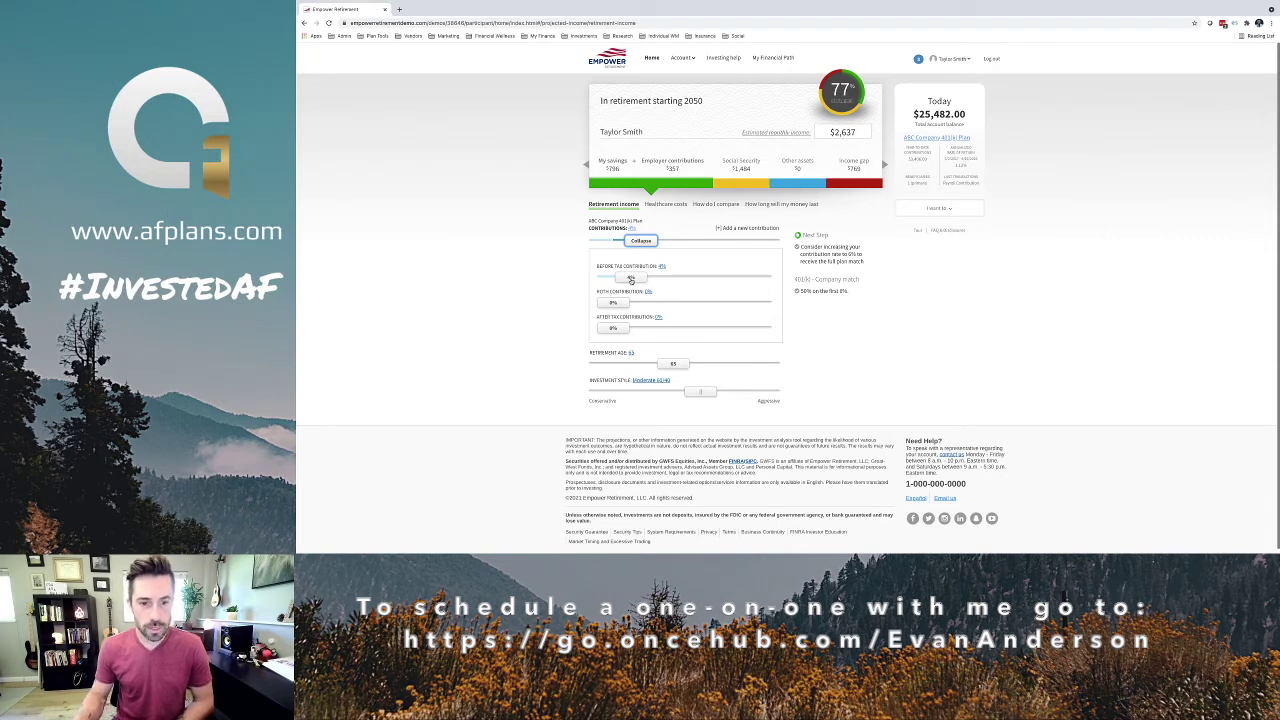
- Try before-tax contribution rates of 6% and 10%, adding a 4% Roth contribution to the higher rate
{"action": "left_click_drag", "start_coordinate": [631, 279], "coordinate": [642, 281]}
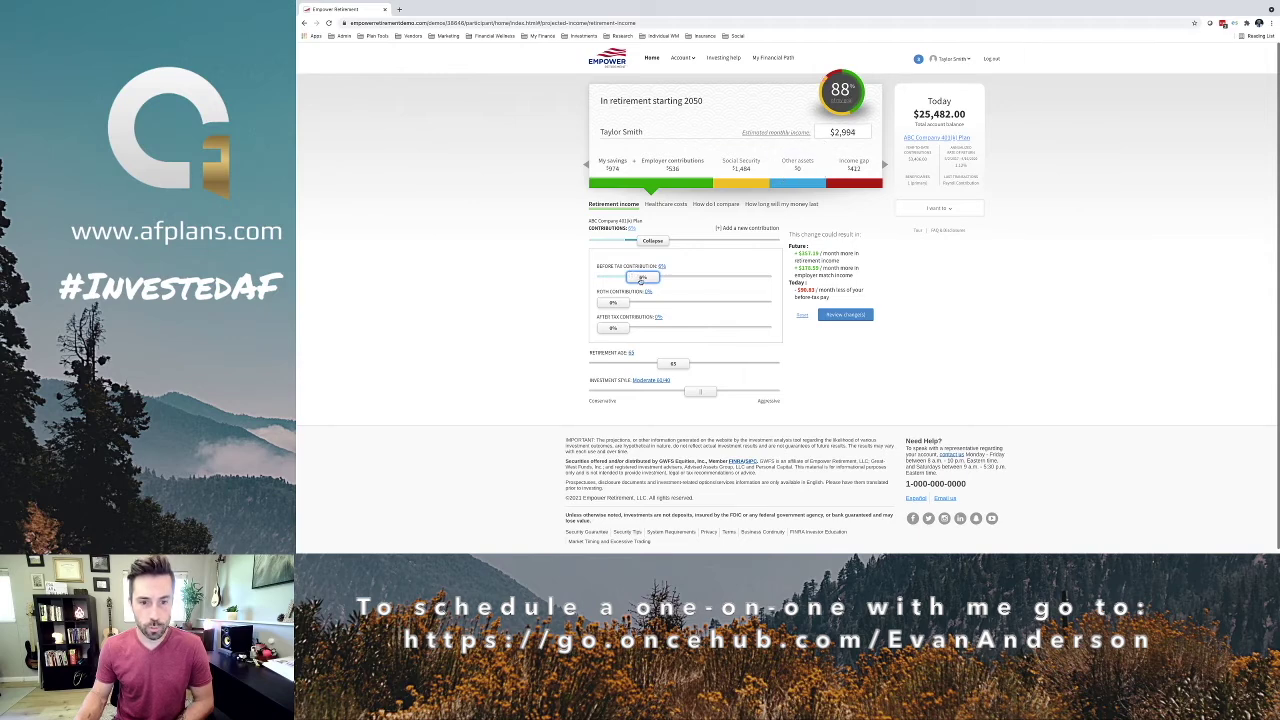
{"action": "left_click_drag", "start_coordinate": [642, 281], "coordinate": [642, 282]}
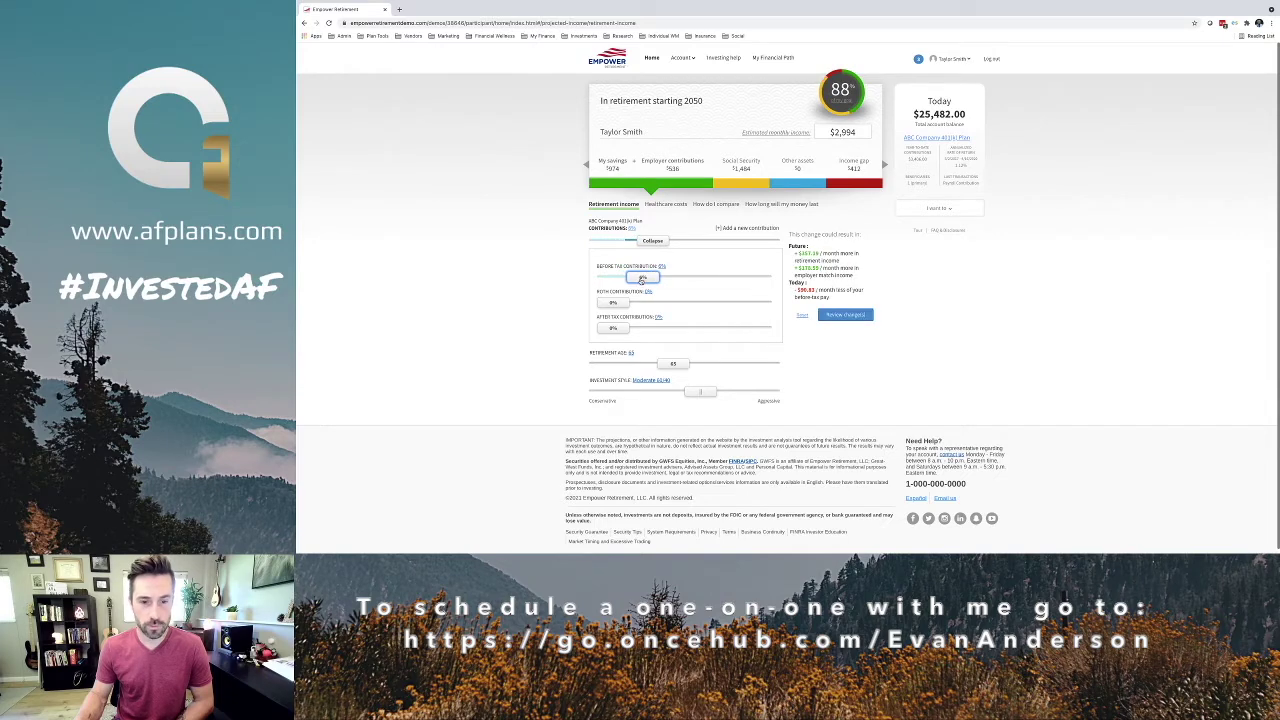
{"action": "left_click_drag", "start_coordinate": [642, 281], "coordinate": [665, 283]}
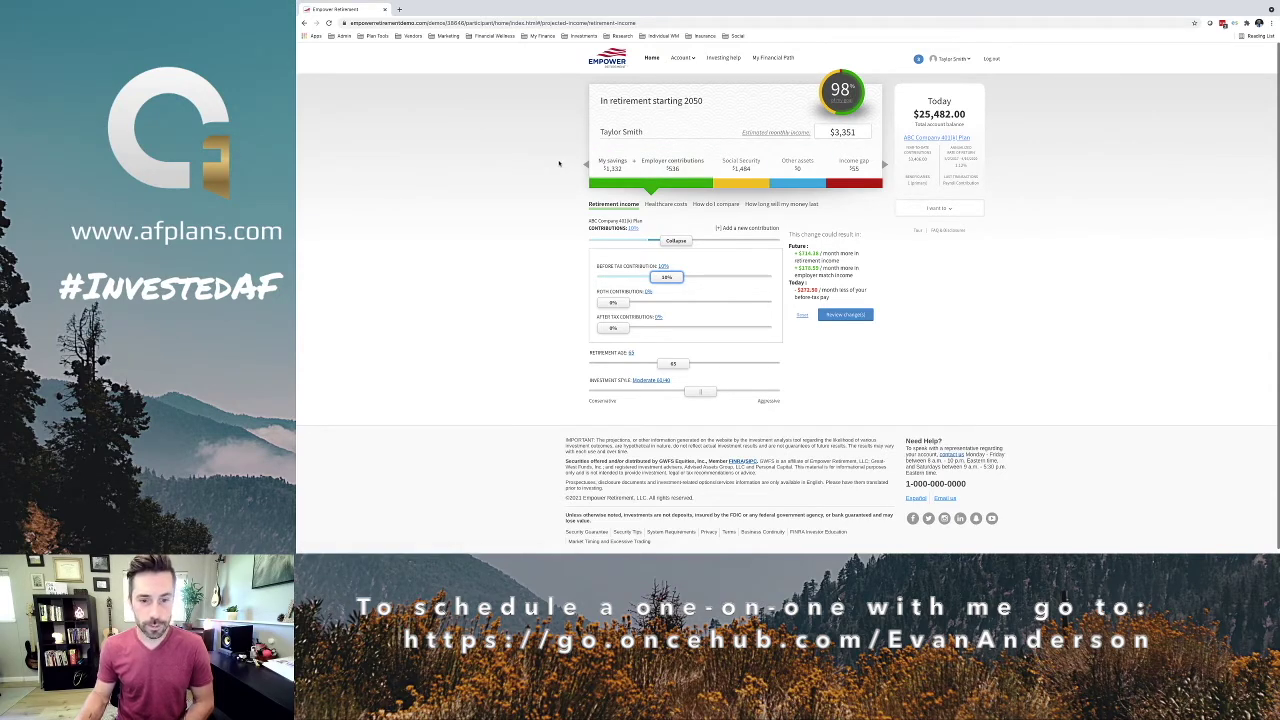
{"action": "mouse_move", "coordinate": [613, 301]}
{"action": "left_mouse_down"}
{"action": "mouse_move", "coordinate": [633, 302]}
{"action": "mouse_move", "coordinate": [614, 301]}
{"action": "mouse_move", "coordinate": [615, 325]}
{"action": "mouse_move", "coordinate": [640, 325]}
{"action": "mouse_move", "coordinate": [598, 324]}
{"action": "mouse_move", "coordinate": [636, 301]}
{"action": "left_mouse_up"}
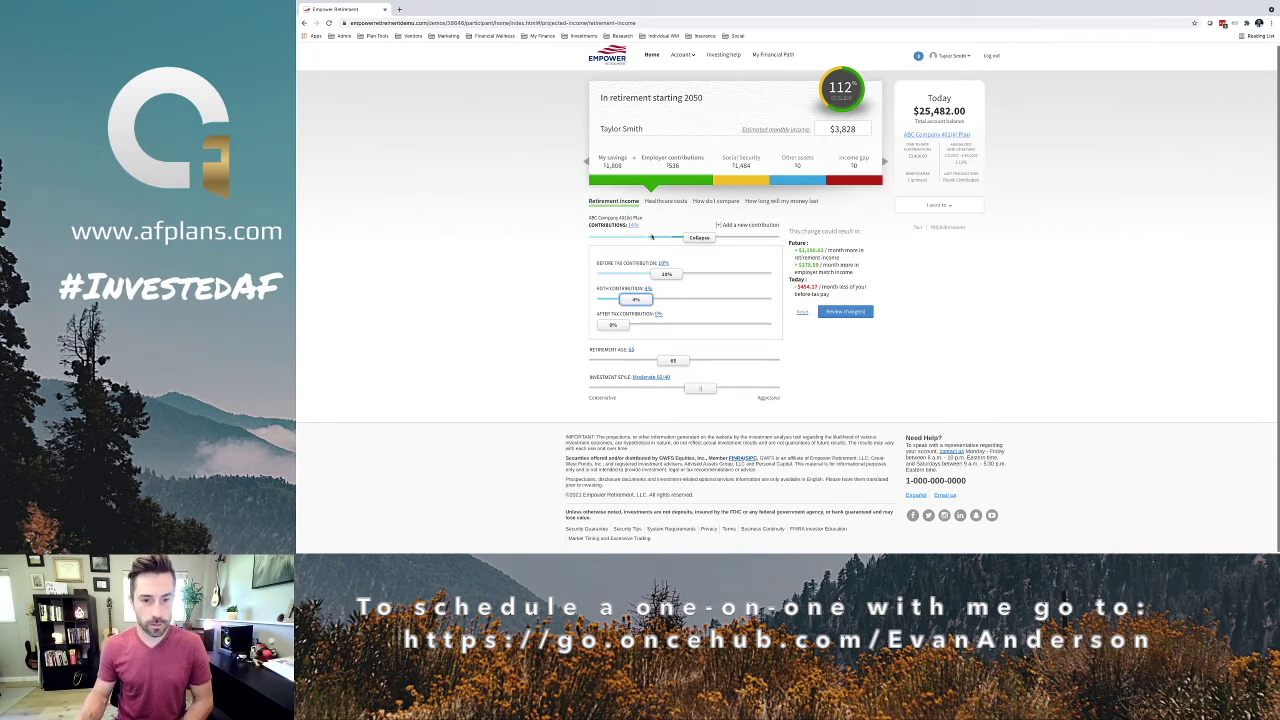
- Set the before-tax contribution to 7% and the Roth contribution to 0%, and submit the change
{"action": "mouse_move", "coordinate": [637, 300]}
{"action": "left_mouse_down"}
{"action": "mouse_move", "coordinate": [608, 300]}
{"action": "mouse_move", "coordinate": [655, 277]}
{"action": "mouse_move", "coordinate": [612, 279]}
{"action": "mouse_move", "coordinate": [650, 281]}
{"action": "left_mouse_up"}
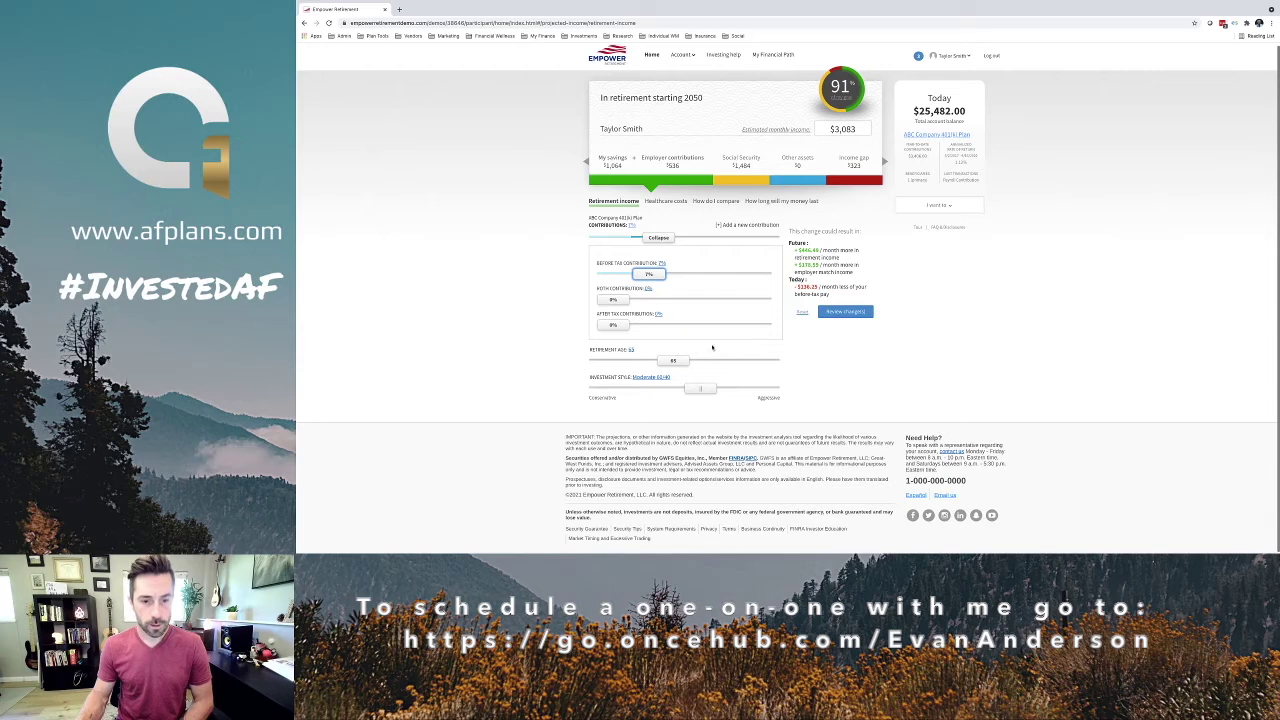
{"action": "mouse_move", "coordinate": [672, 367]}
{"action": "left_mouse_down"}
{"action": "mouse_move", "coordinate": [703, 367]}
{"action": "mouse_move", "coordinate": [655, 367]}
{"action": "mouse_move", "coordinate": [690, 363]}
{"action": "mouse_move", "coordinate": [673, 364]}
{"action": "left_mouse_up"}
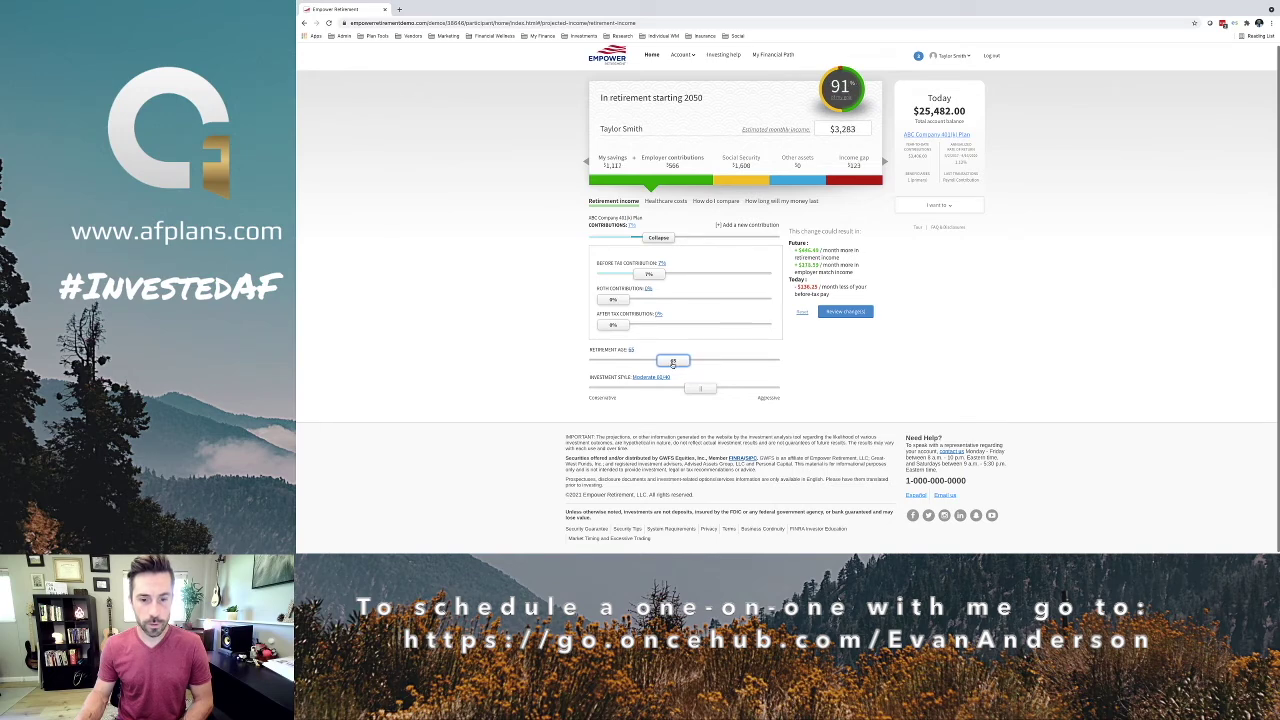
{"action": "left_click", "coordinate": [845, 312]}
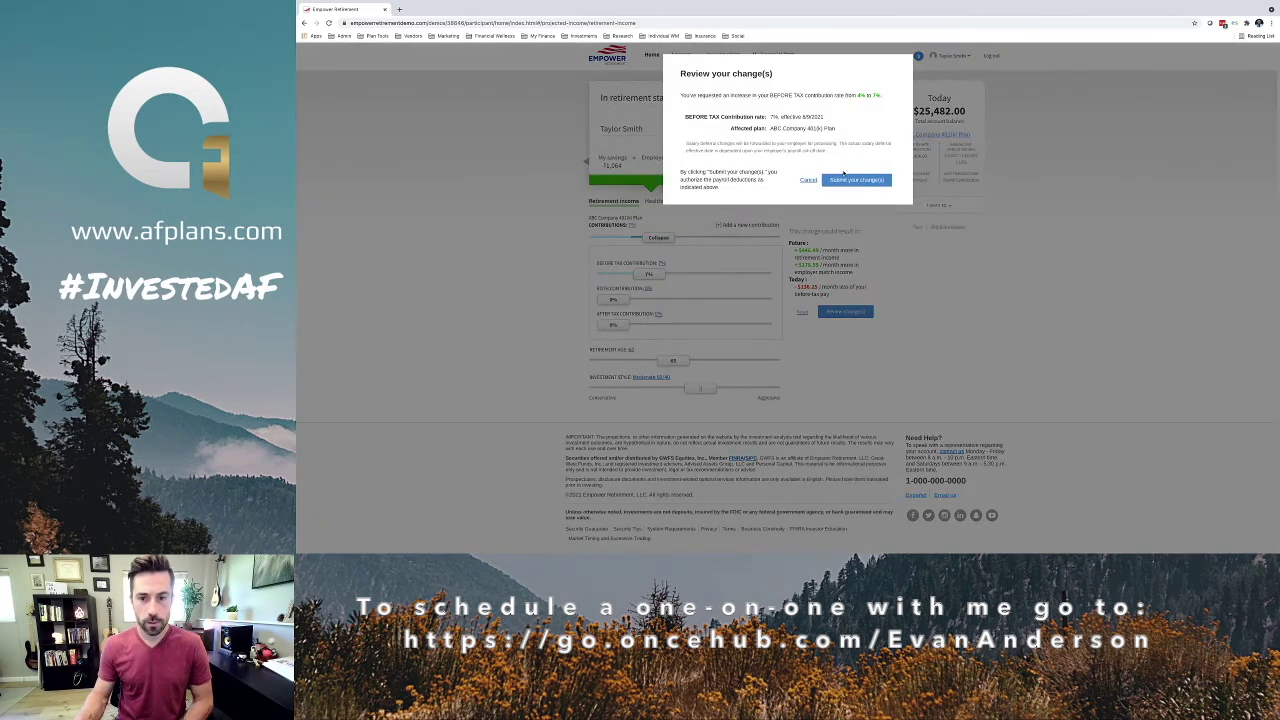
{"action": "left_click", "coordinate": [846, 179]}
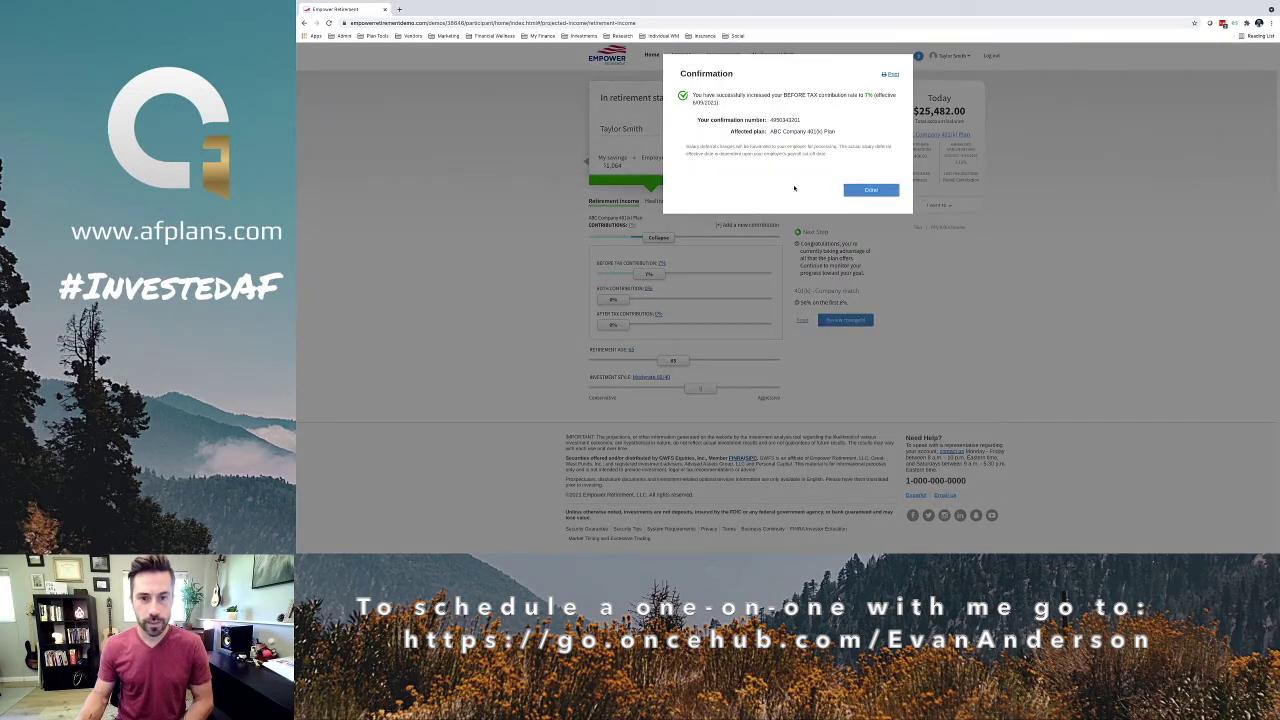
{"action": "left_click", "coordinate": [866, 191]}
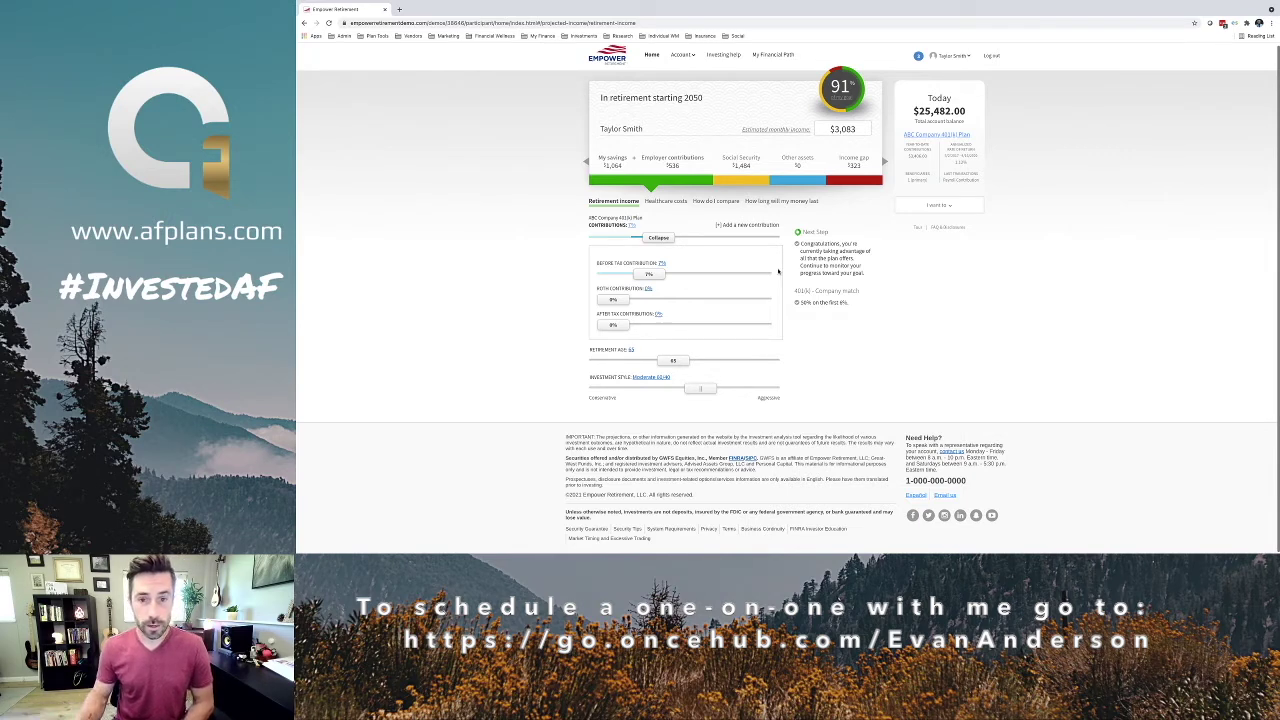
- Go to the account overview and open the page for designating a beneficiary
{"action": "scroll", "coordinate": [772, 274], "scroll_direction": "up", "scroll_amount": 1}
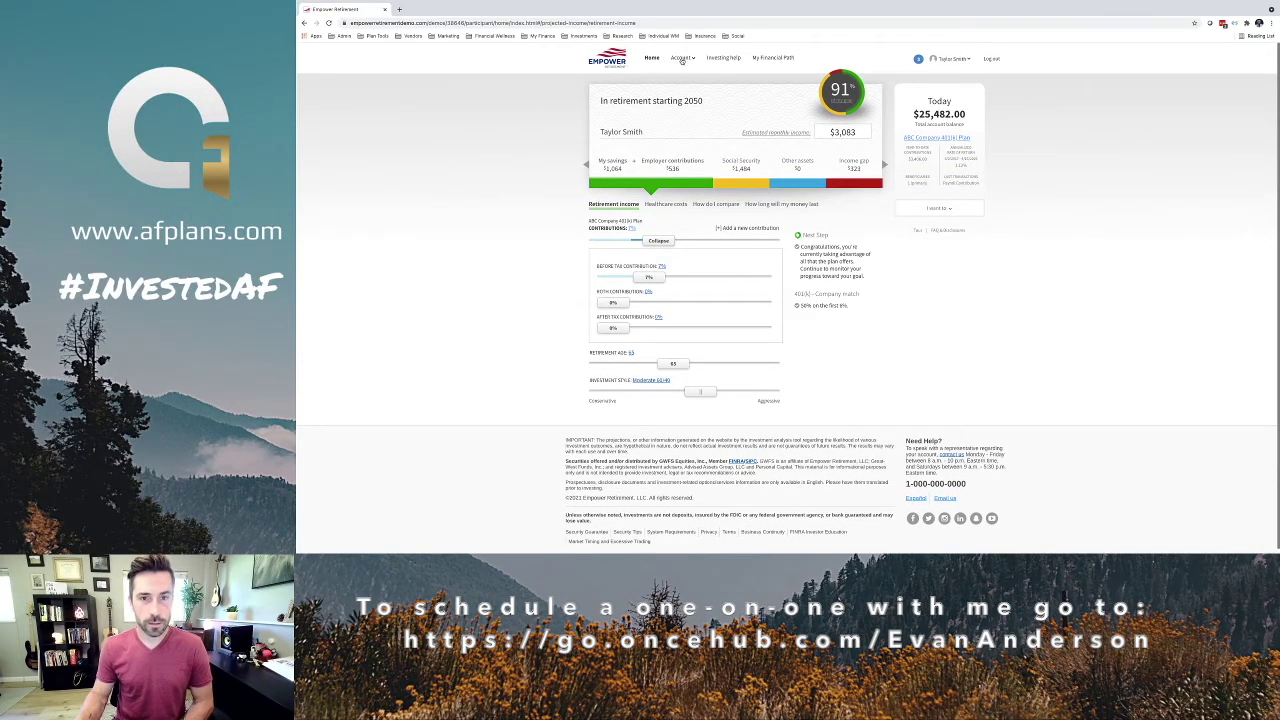
{"action": "left_click", "coordinate": [681, 59]}
{"action": "left_click", "coordinate": [687, 75]}
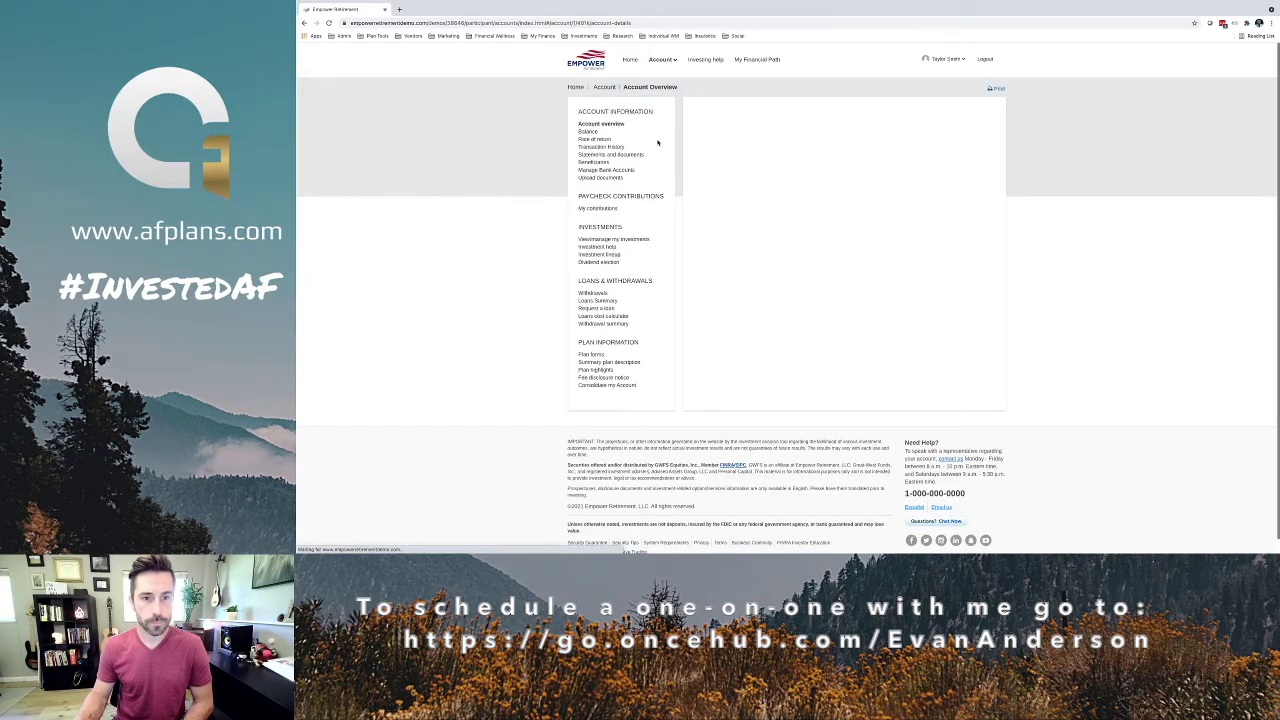
{"action": "left_click", "coordinate": [596, 163]}
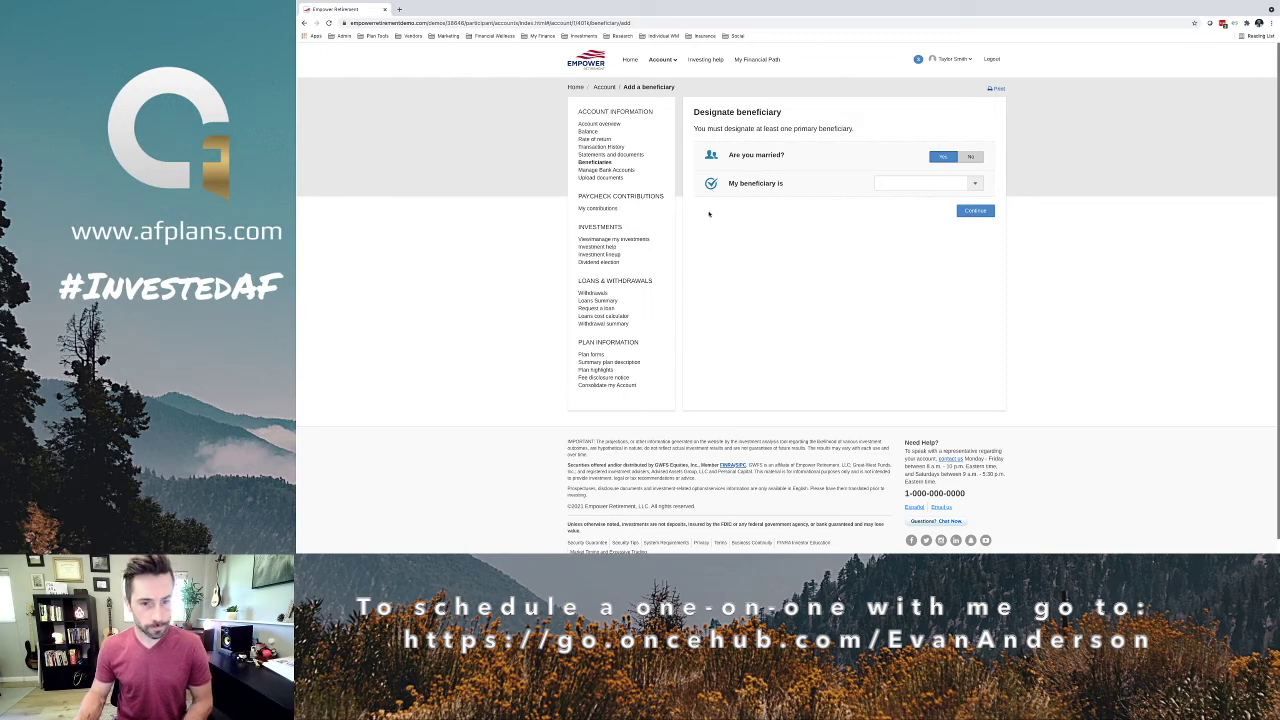
- Open the account's investment overview and compare the Current Balance breakdown with the Future Allocation
{"action": "left_click", "coordinate": [632, 241]}
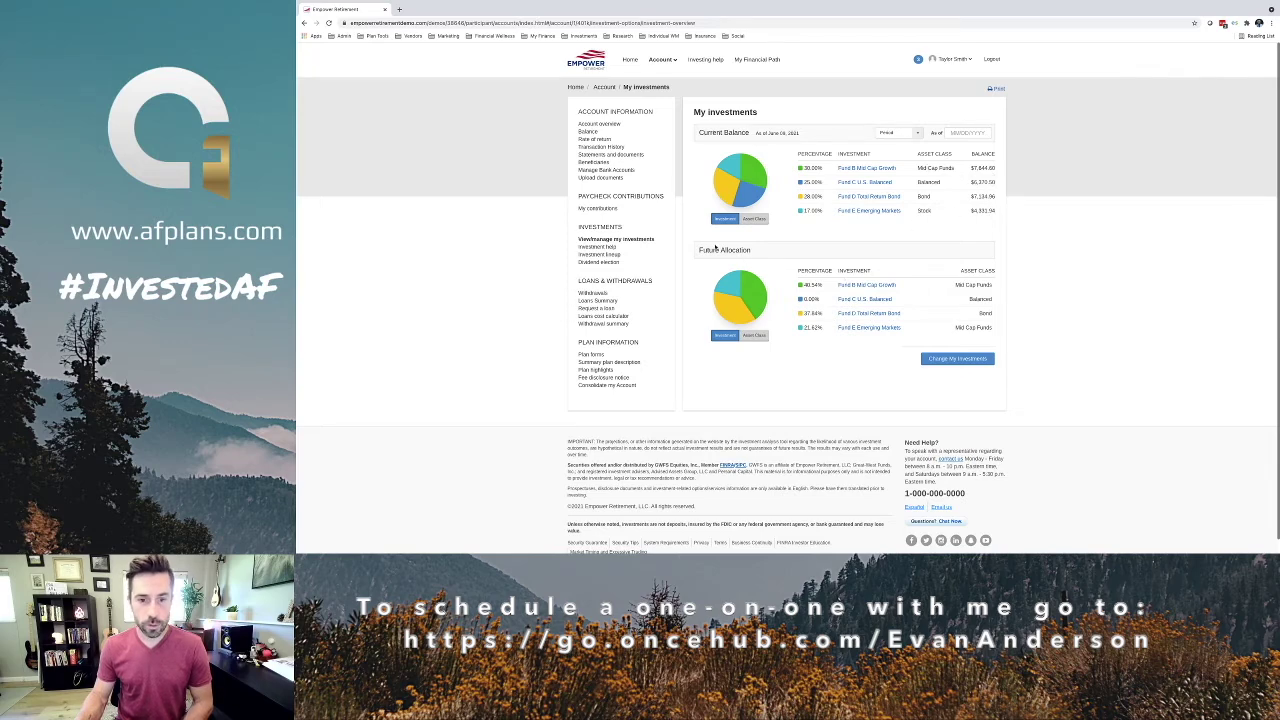
{"action": "left_click_drag", "start_coordinate": [698, 250], "coordinate": [752, 250]}
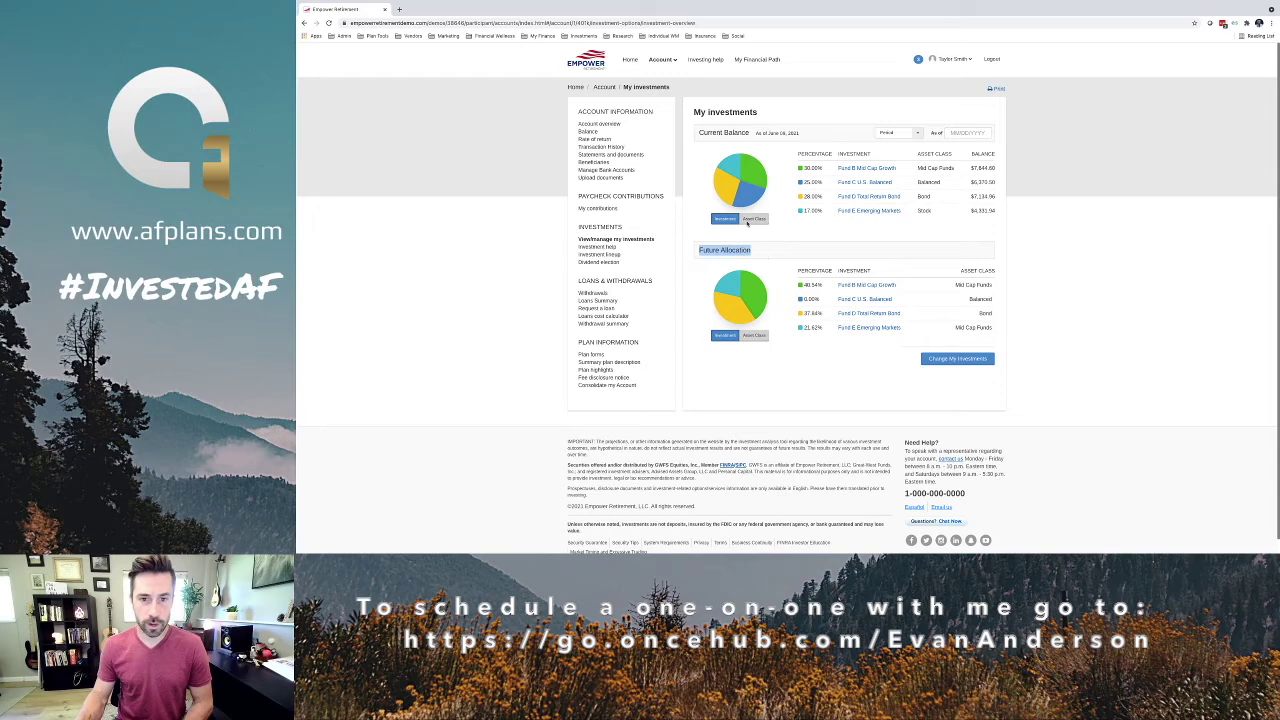
{"action": "left_click_drag", "start_coordinate": [698, 131], "coordinate": [752, 135]}
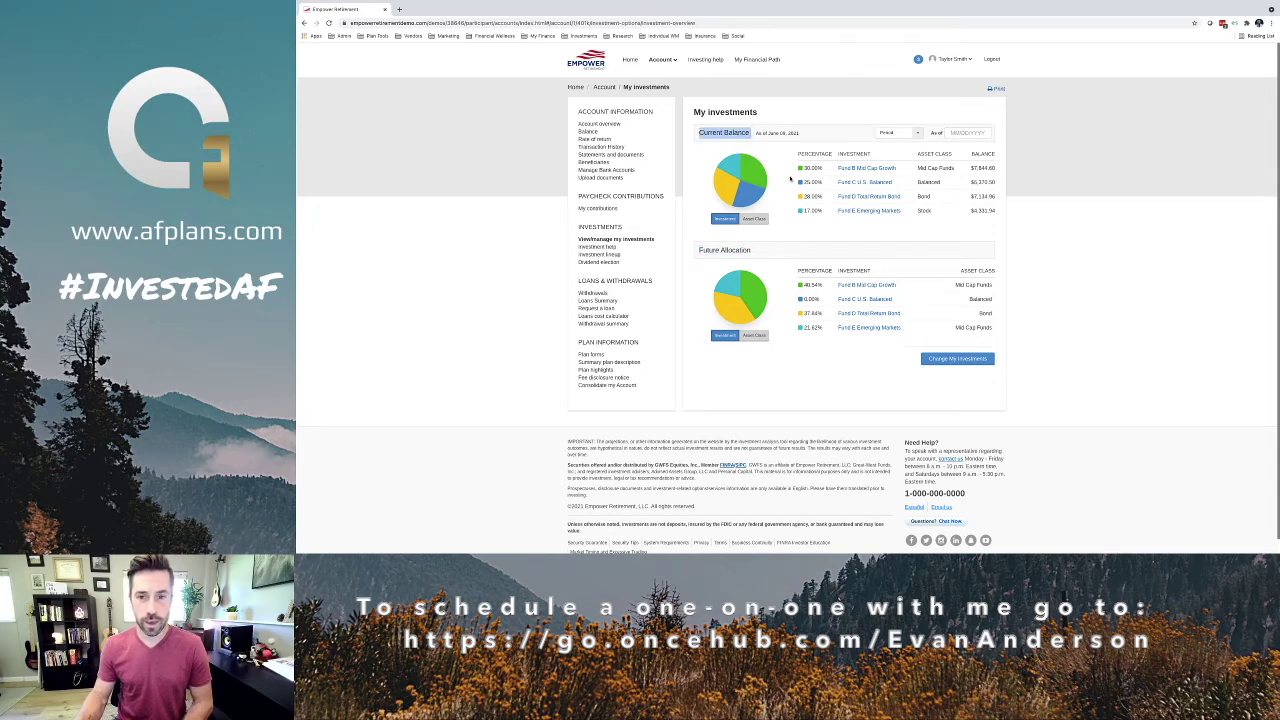
{"action": "left_click", "coordinate": [744, 253]}
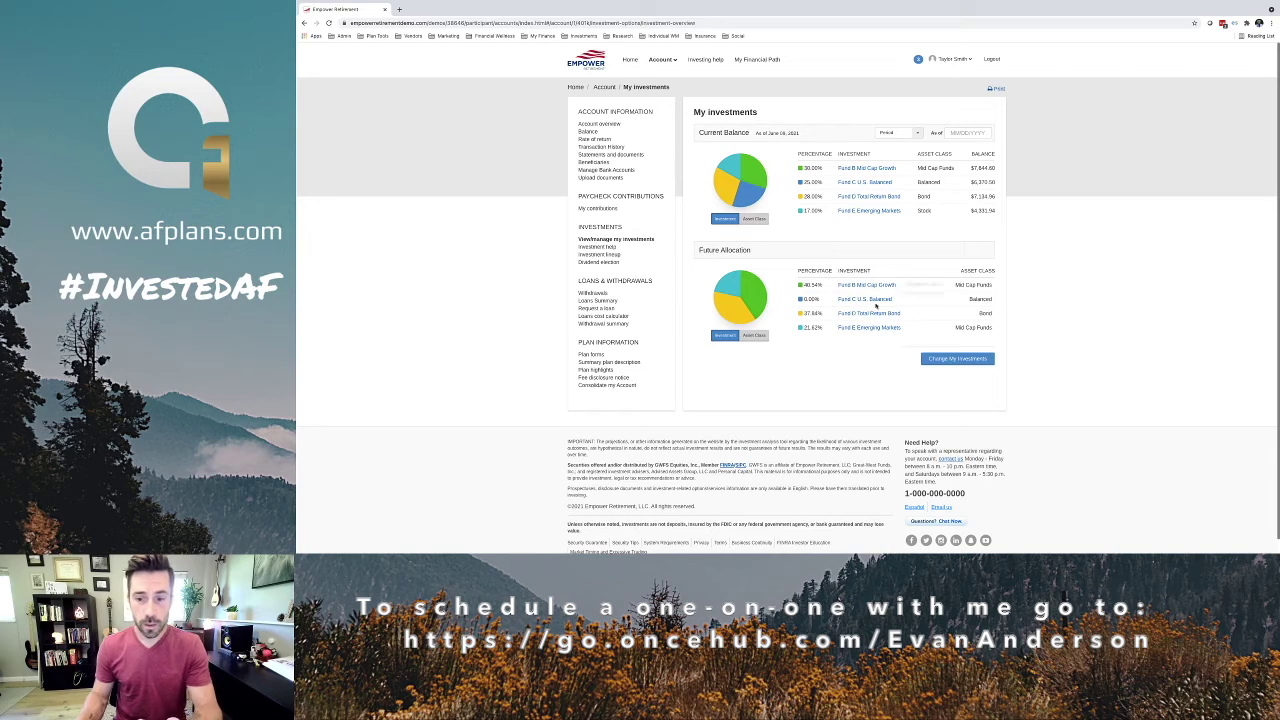
- Start an investment change that rebalances the current balance quarterly and directs future investments the same way
{"action": "left_click", "coordinate": [946, 362]}
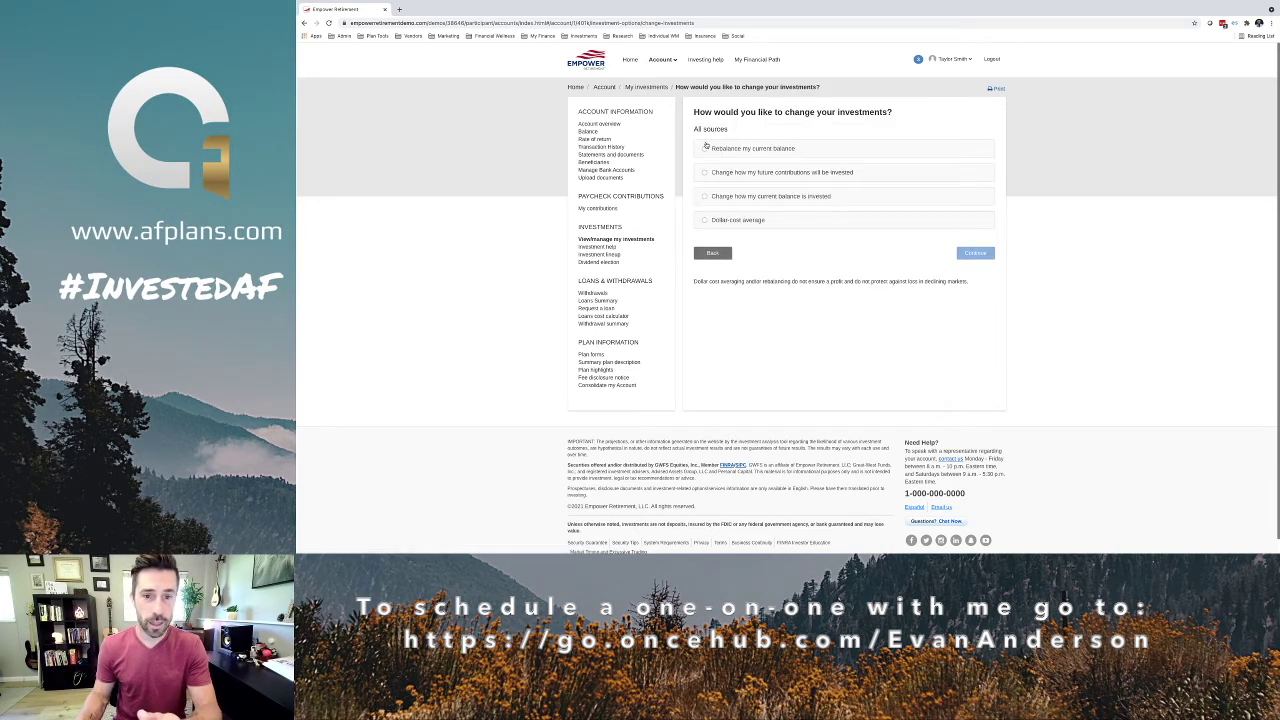
{"action": "left_click", "coordinate": [704, 148]}
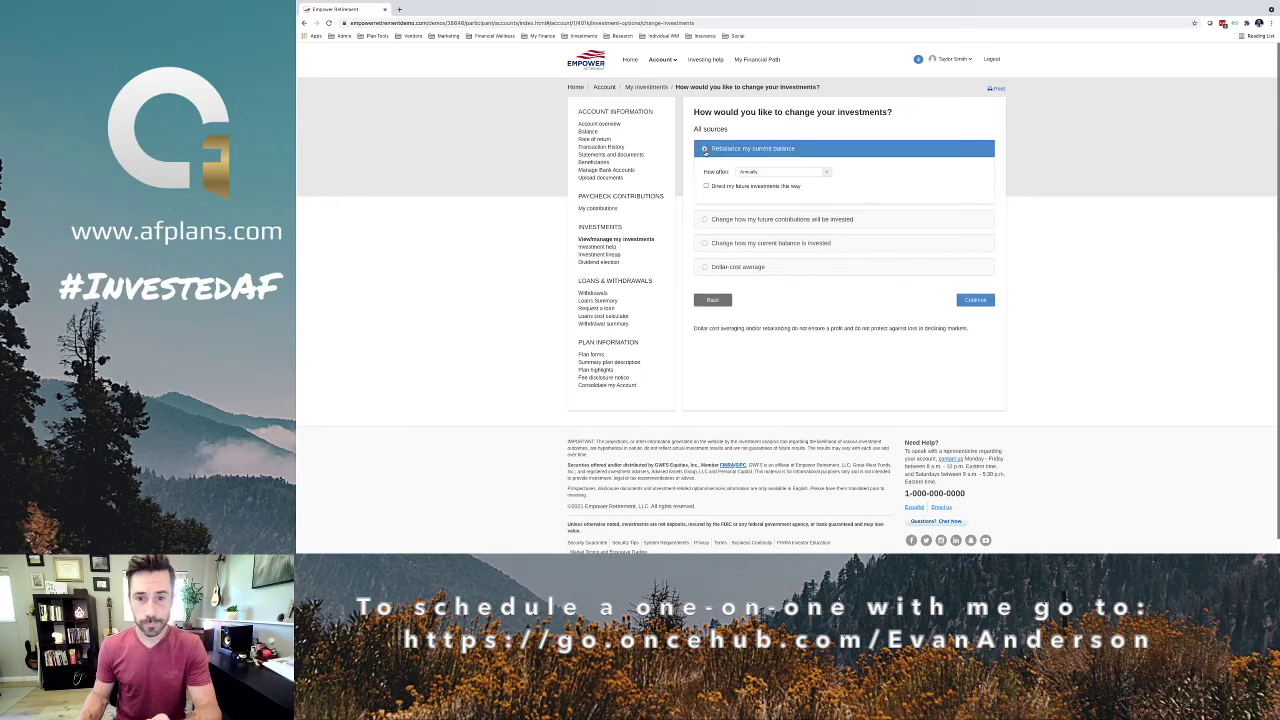
{"action": "left_click", "coordinate": [775, 174]}
{"action": "left_click", "coordinate": [755, 189]}
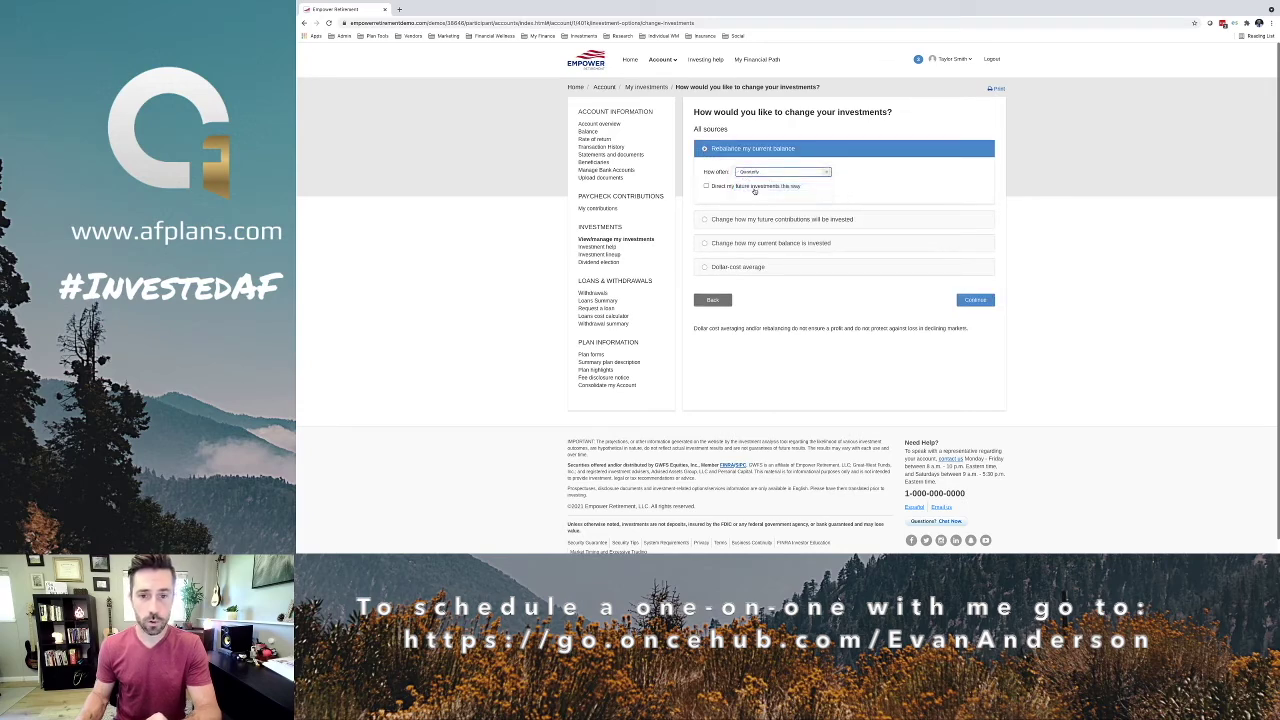
{"action": "left_click", "coordinate": [707, 186]}
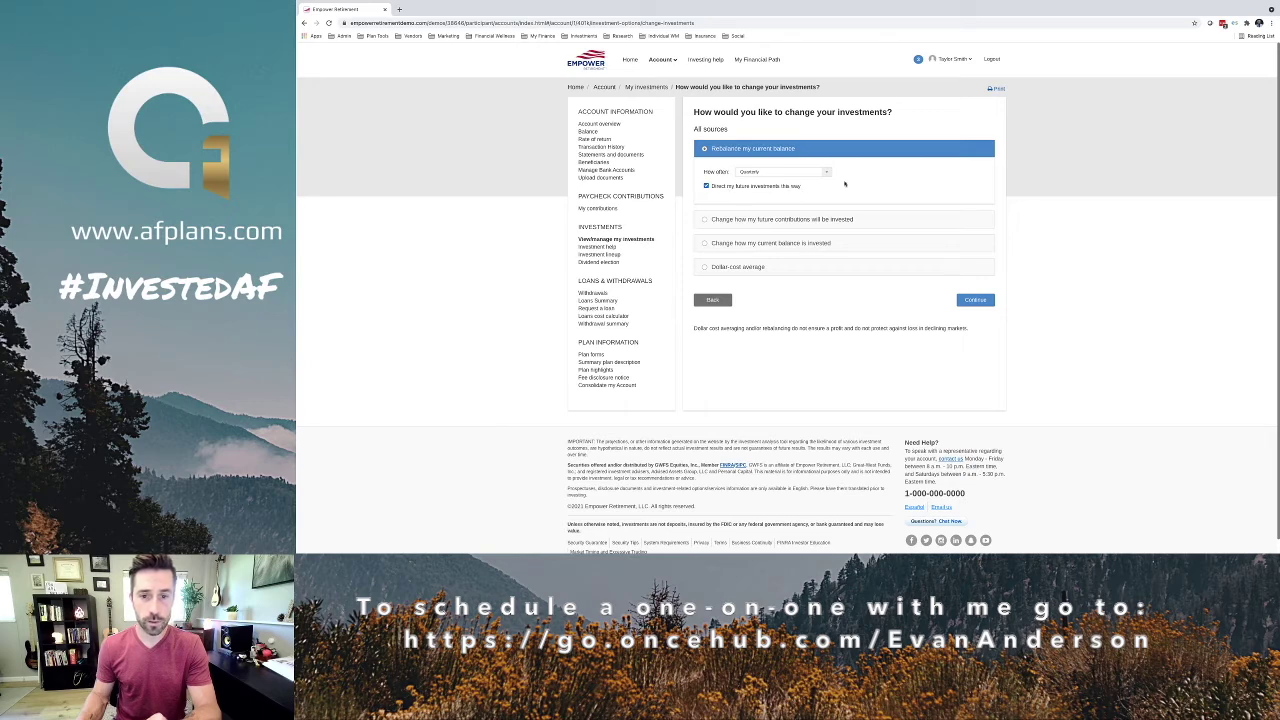
- Continue to the rebalancing approach choices and review the Do It for Me, Help Me Do It and Do It Myself options
{"action": "left_click", "coordinate": [974, 300]}
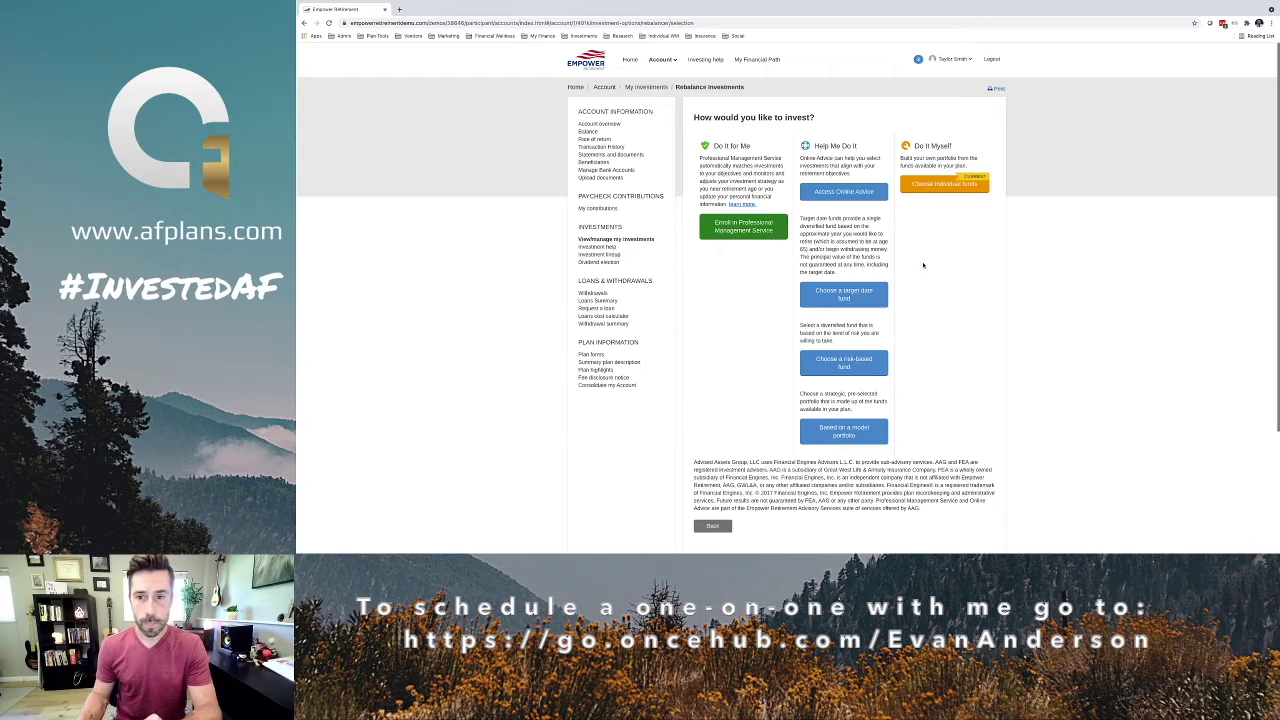
{"action": "scroll", "coordinate": [925, 255], "scroll_direction": "down", "scroll_amount": 1}
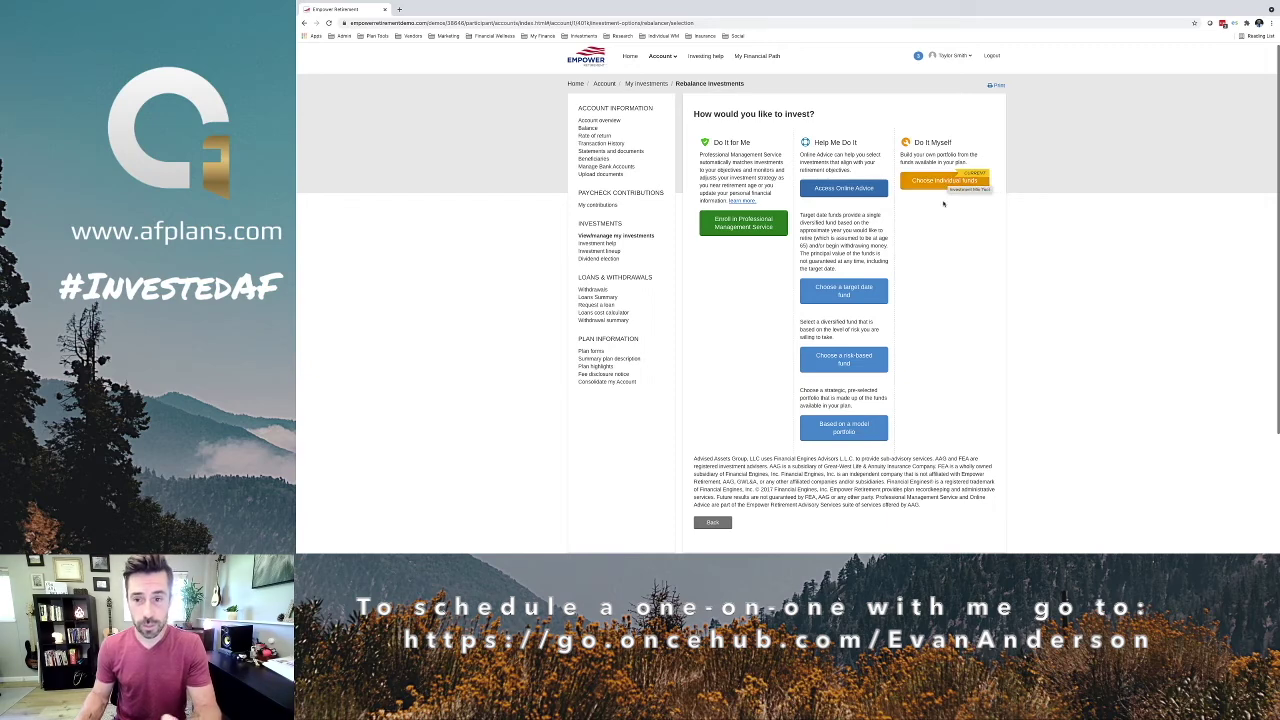
{"action": "scroll", "coordinate": [943, 204], "scroll_direction": "down", "scroll_amount": 1}
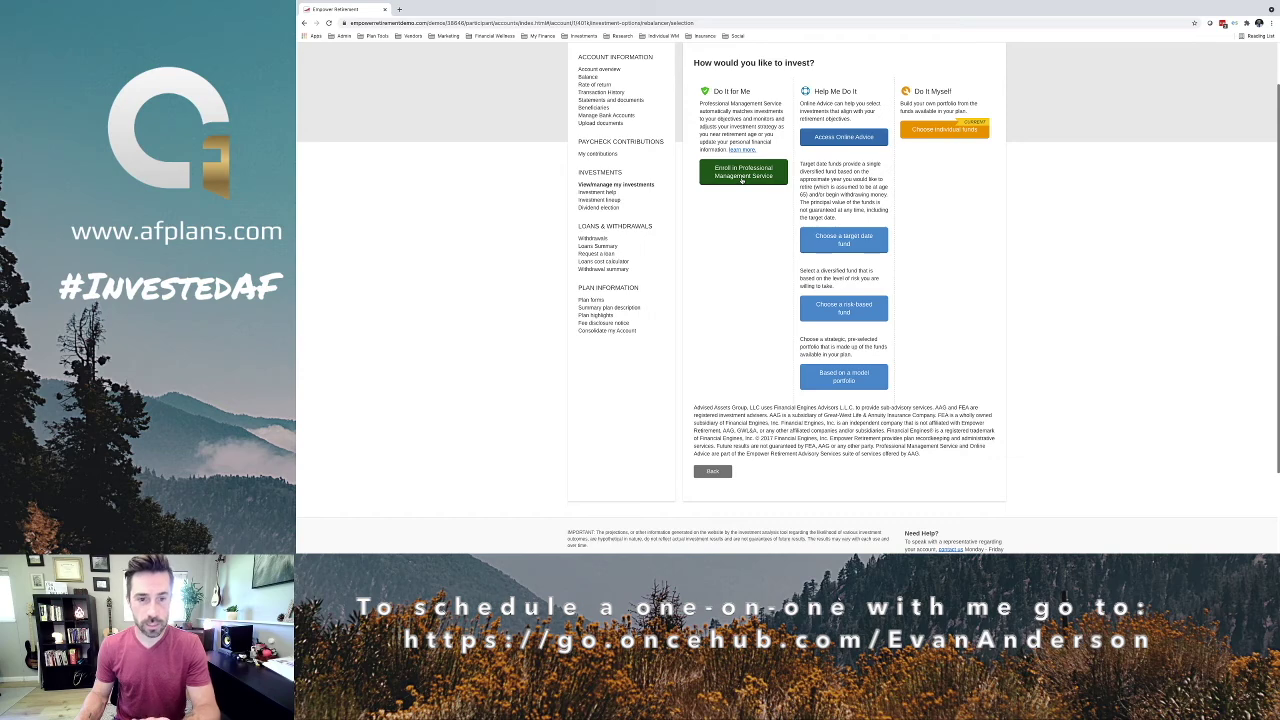
{"action": "scroll", "coordinate": [771, 233], "scroll_direction": "up", "scroll_amount": 1}
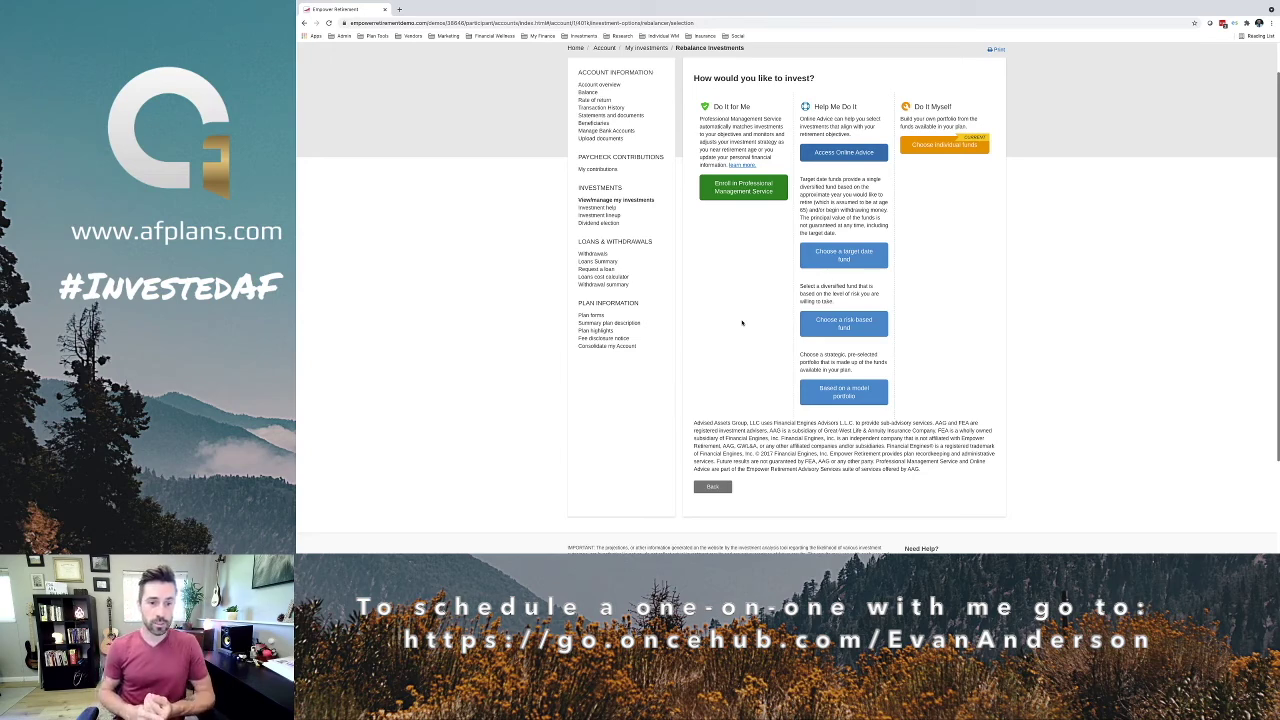
{"action": "scroll", "coordinate": [752, 298], "scroll_direction": "up", "scroll_amount": 1}
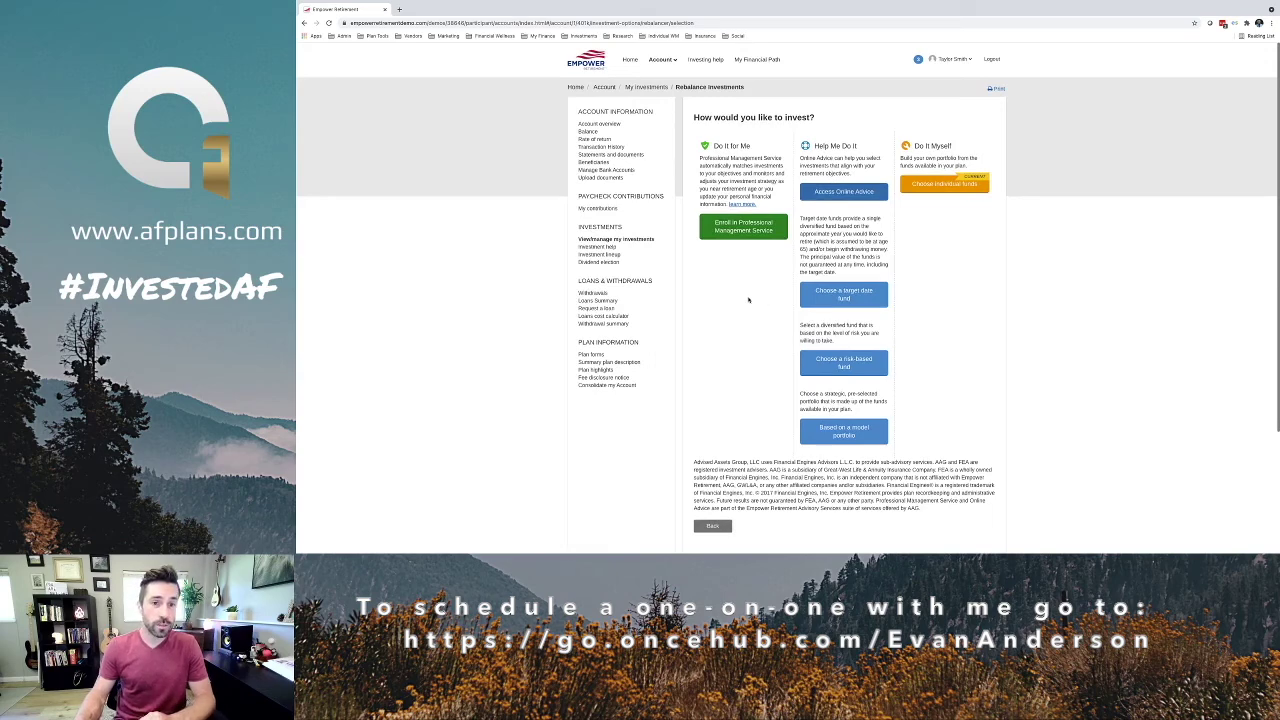
- Leave the rebalancing choices and return to the participant home page
{"action": "mouse_move", "coordinate": [661, 59]}
{"action": "left_click", "coordinate": [643, 139]}
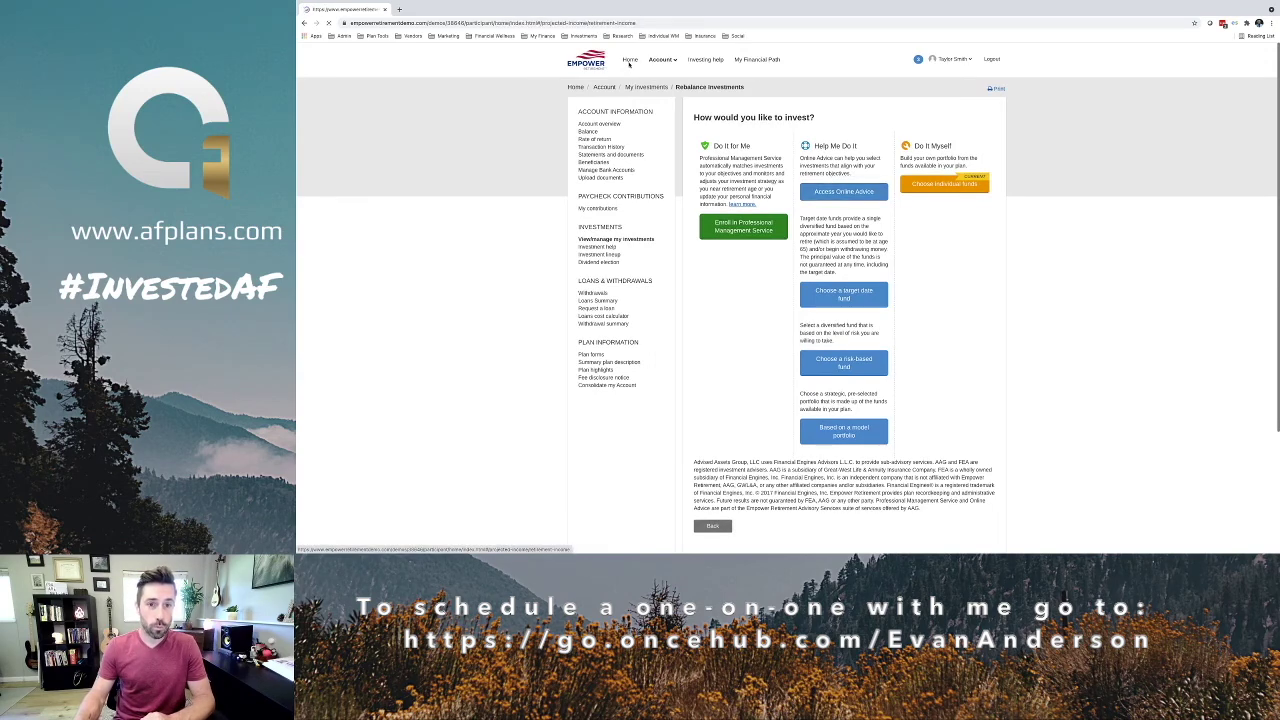